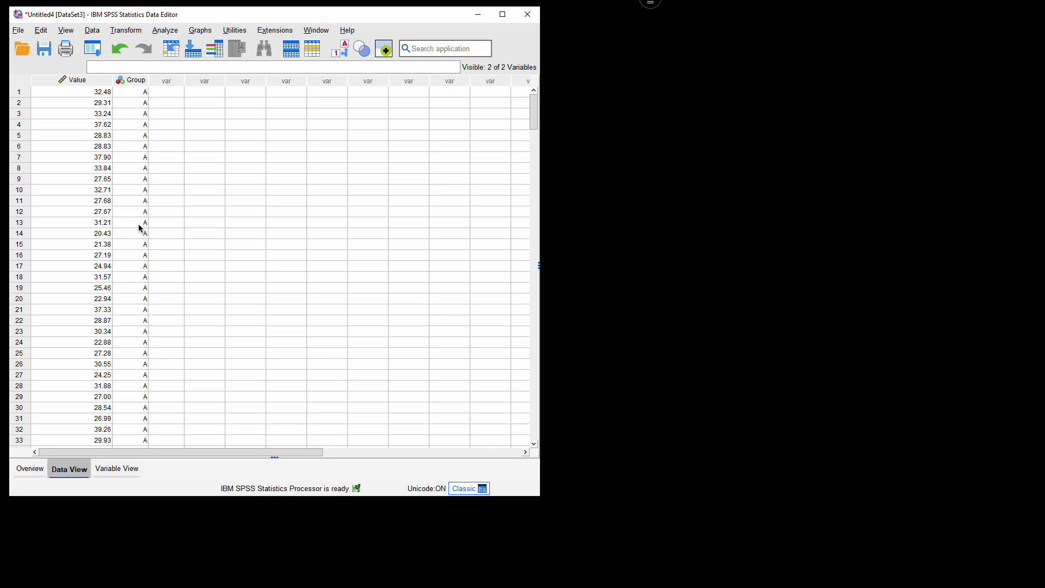
Start a univariate general linear model of Value by Group and set the Group contrast to Deviation with the last reference category
left_click(171, 31)
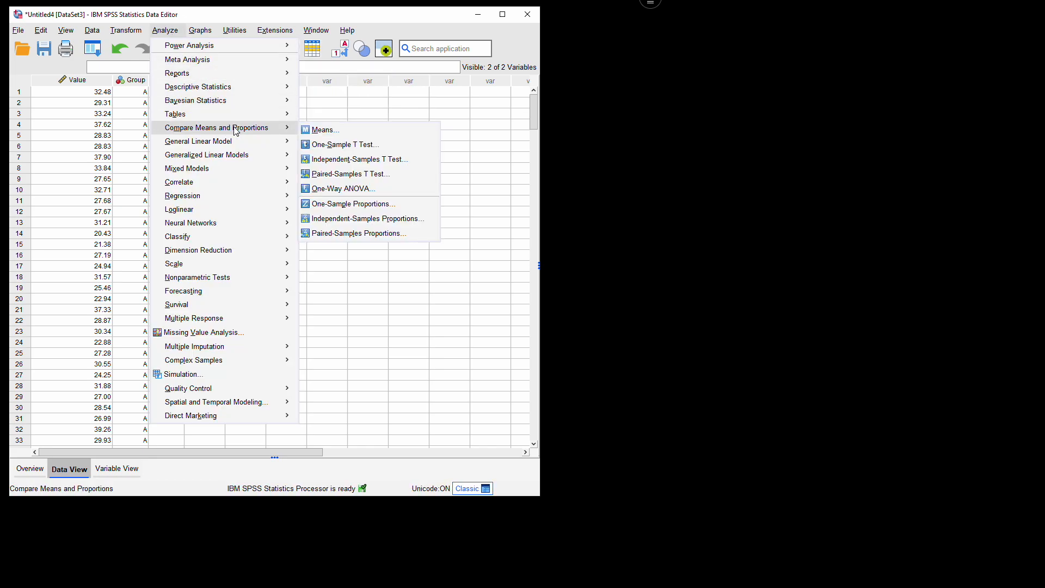
mouse_move(267, 126)
mouse_move(257, 144)
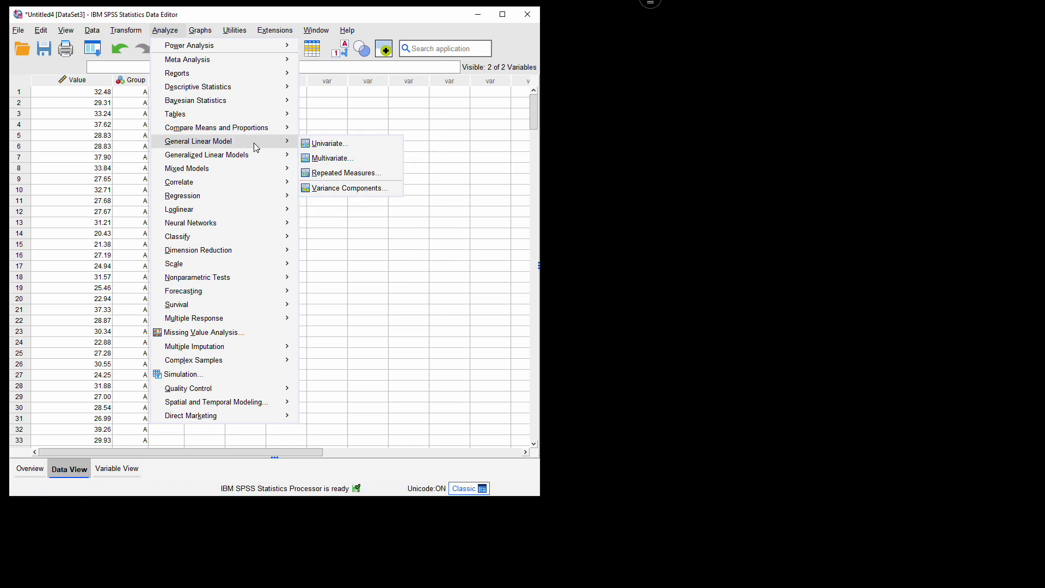
left_click(333, 143)
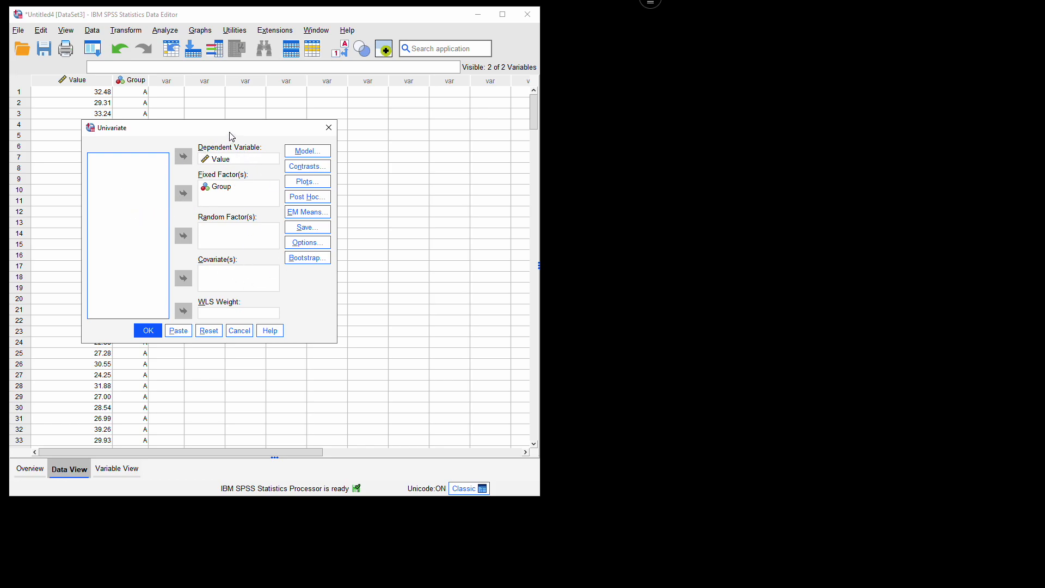
left_click(307, 166)
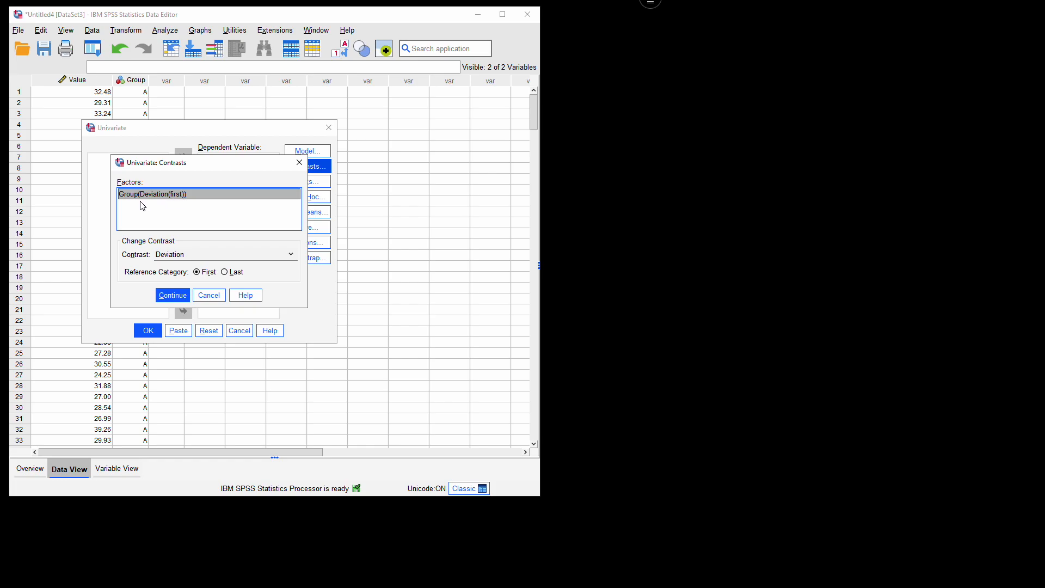
left_click(186, 254)
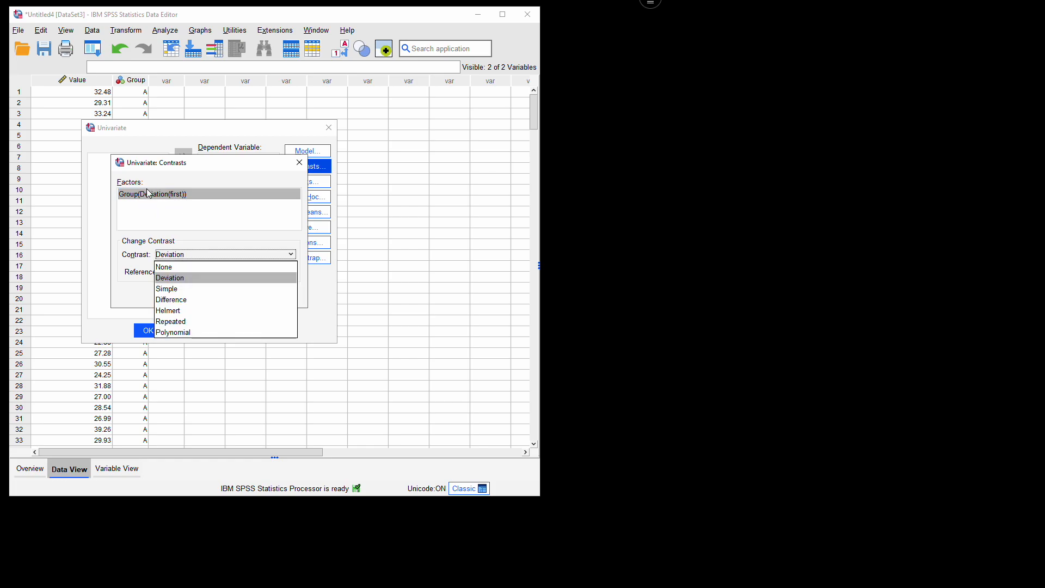
left_click(179, 280)
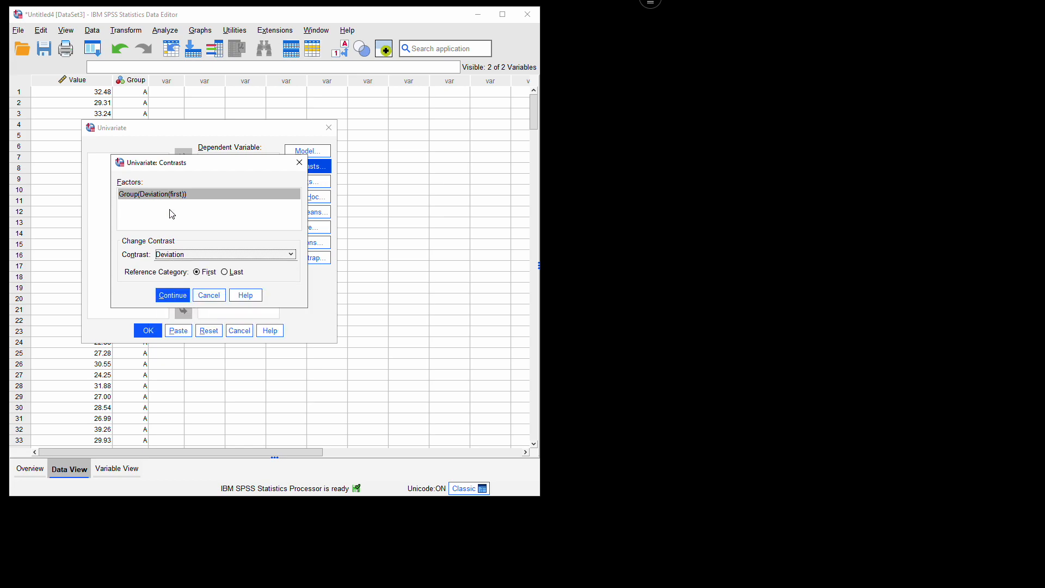
left_click(234, 273)
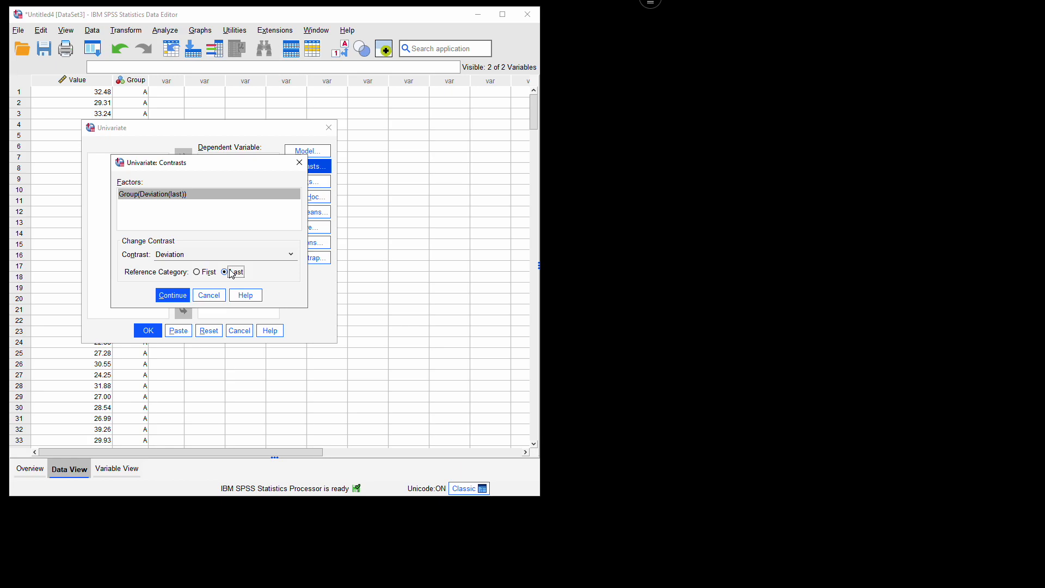
left_click(177, 296)
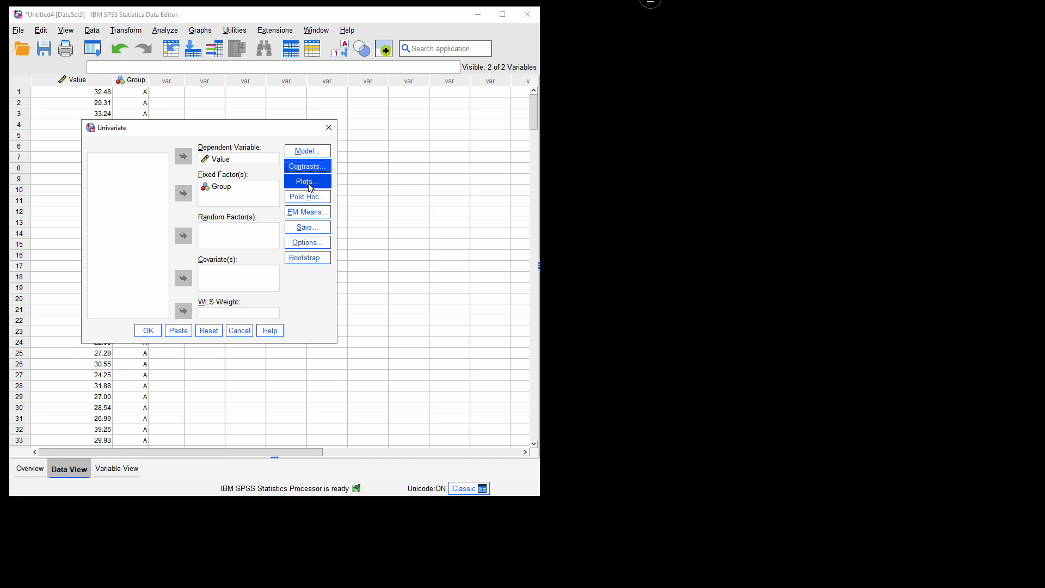
Remove Group from the post hoc tests of the univariate model
left_click(309, 183)
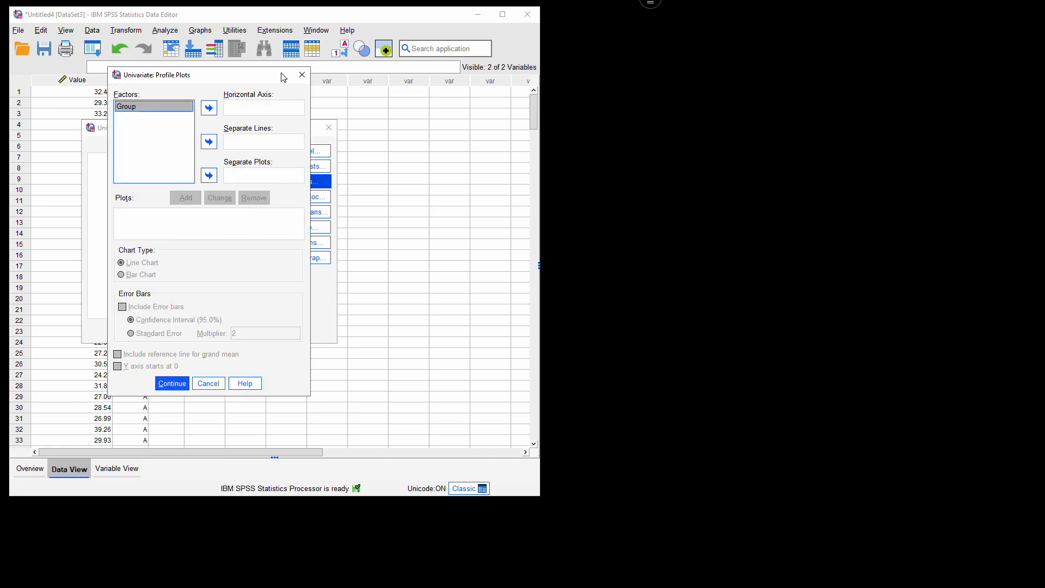
left_click(302, 75)
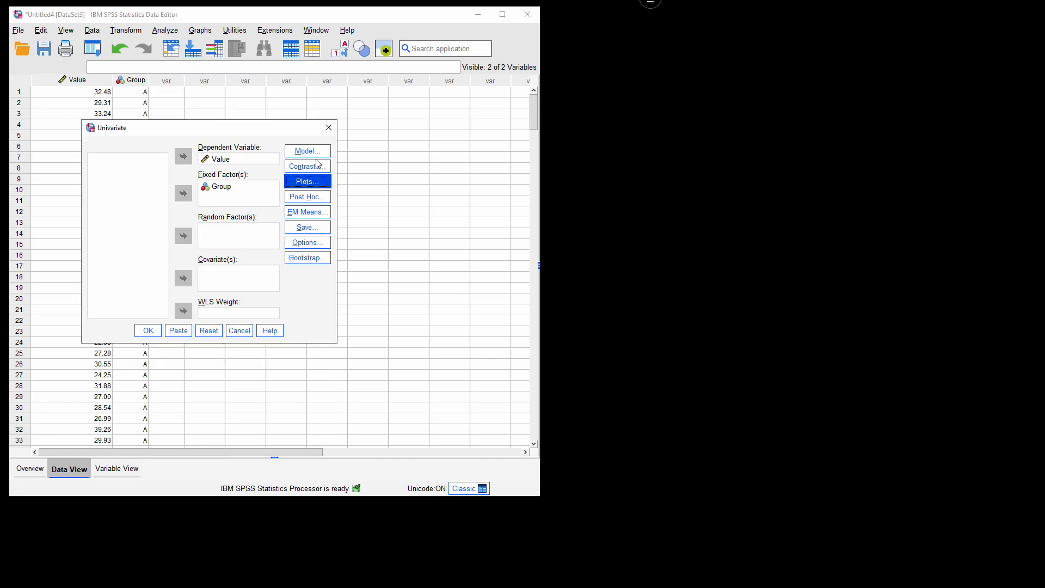
left_click(308, 197)
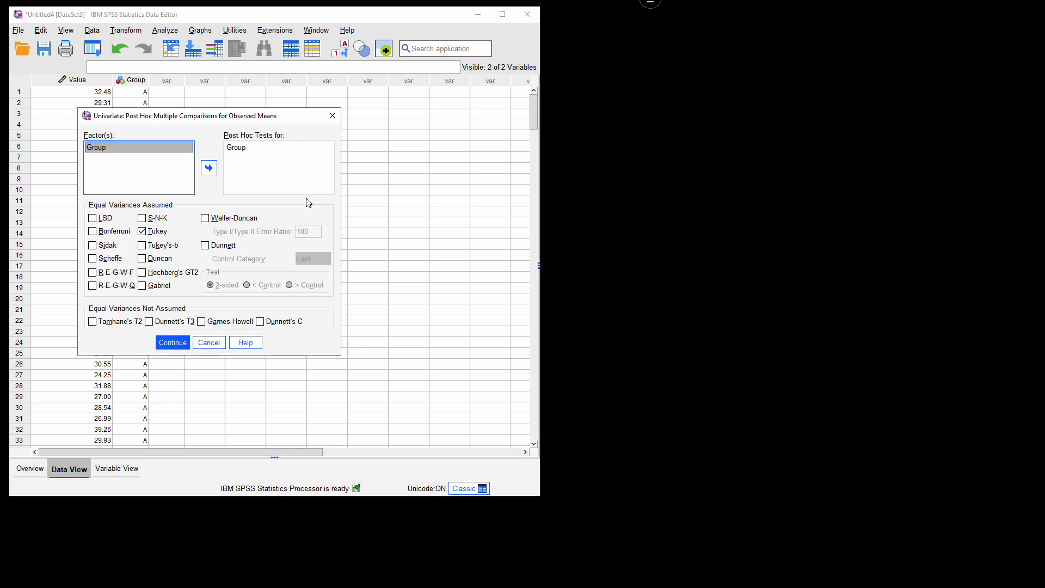
left_click(240, 148)
left_click(208, 168)
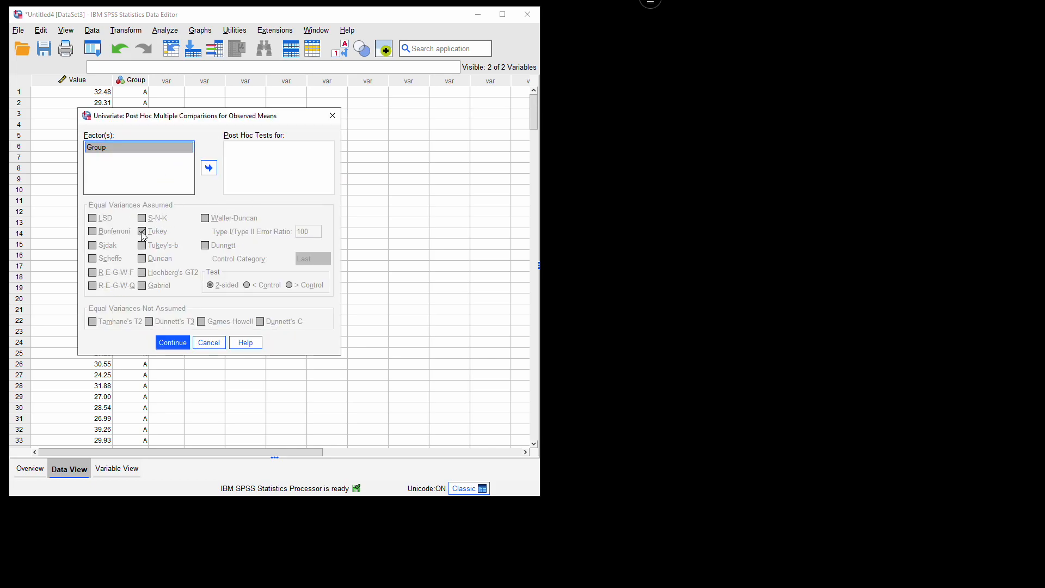
left_click(179, 343)
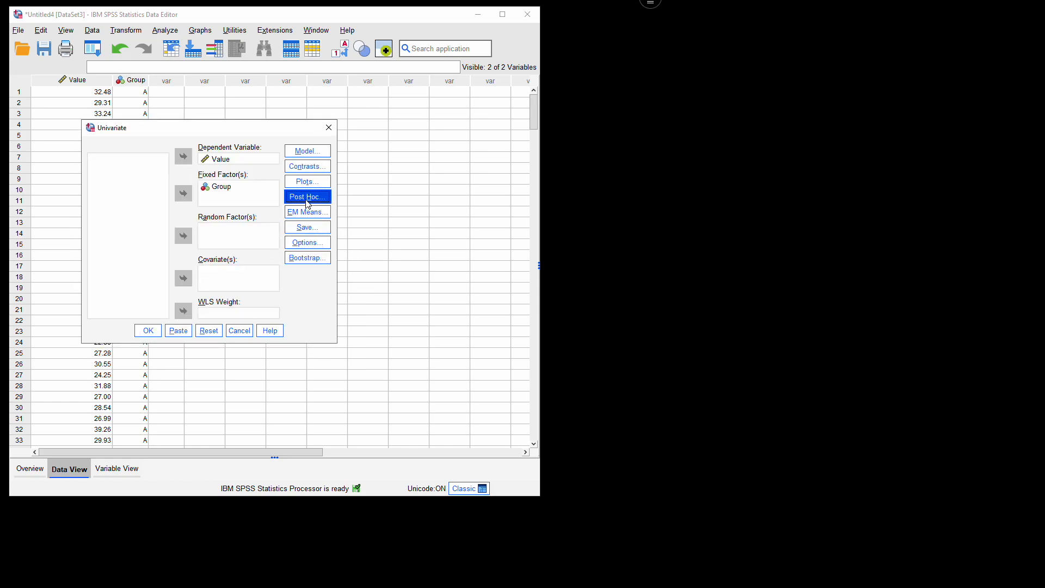
Run the univariate analysis with the default display options and review the deviation contrast results in the output
left_click(308, 243)
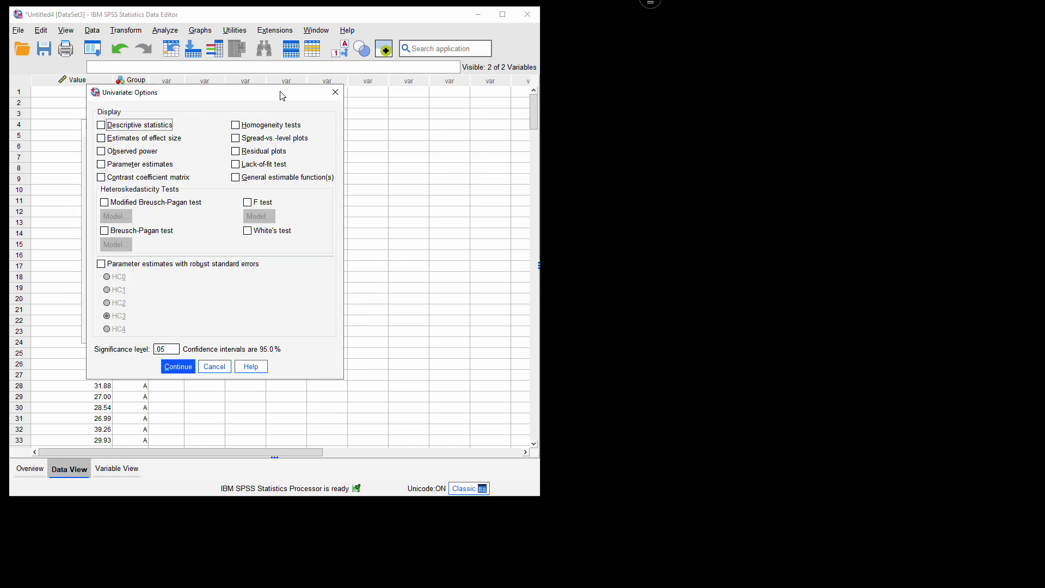
left_click(334, 93)
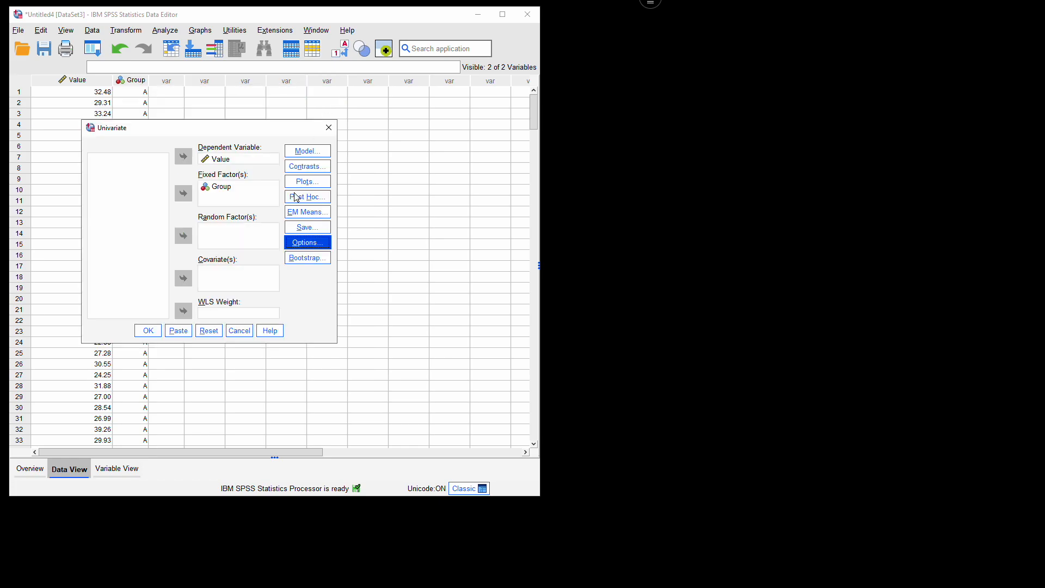
left_click(145, 339)
left_click_drag(800, 32, 456, 49)
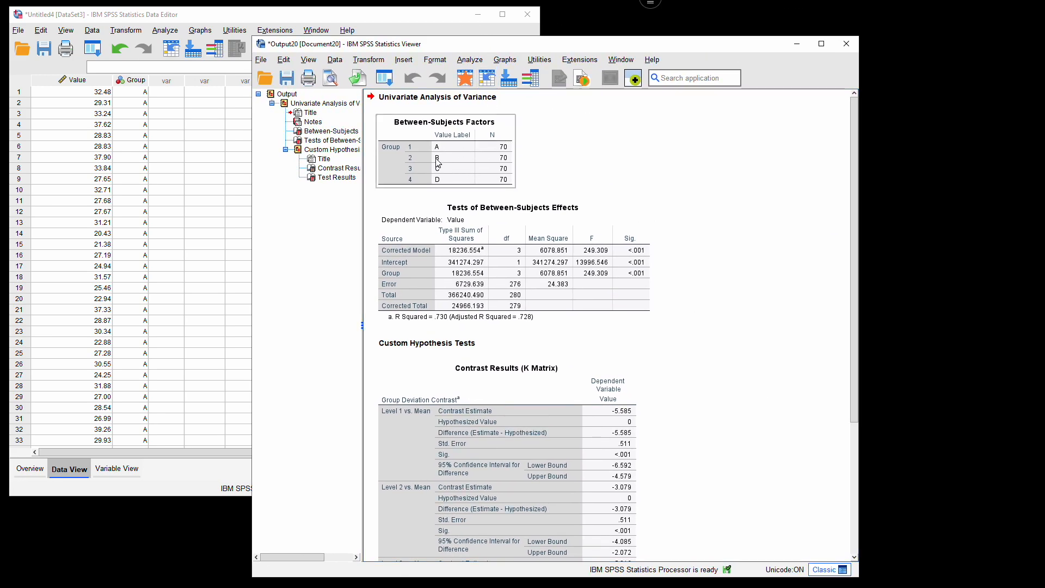
scroll(457, 163, "down", 3)
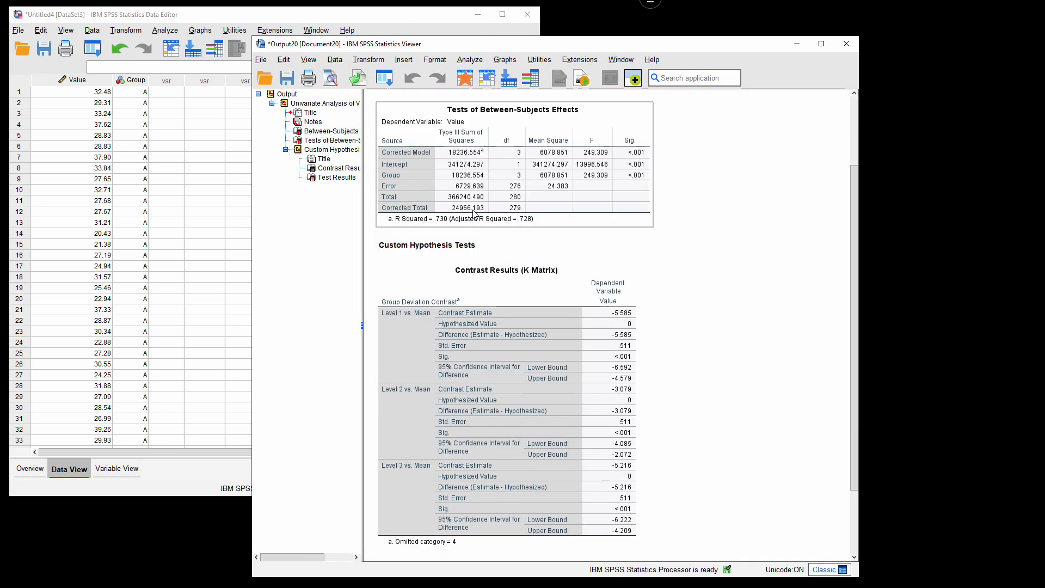
left_click(486, 256)
scroll(484, 258, "down", 3)
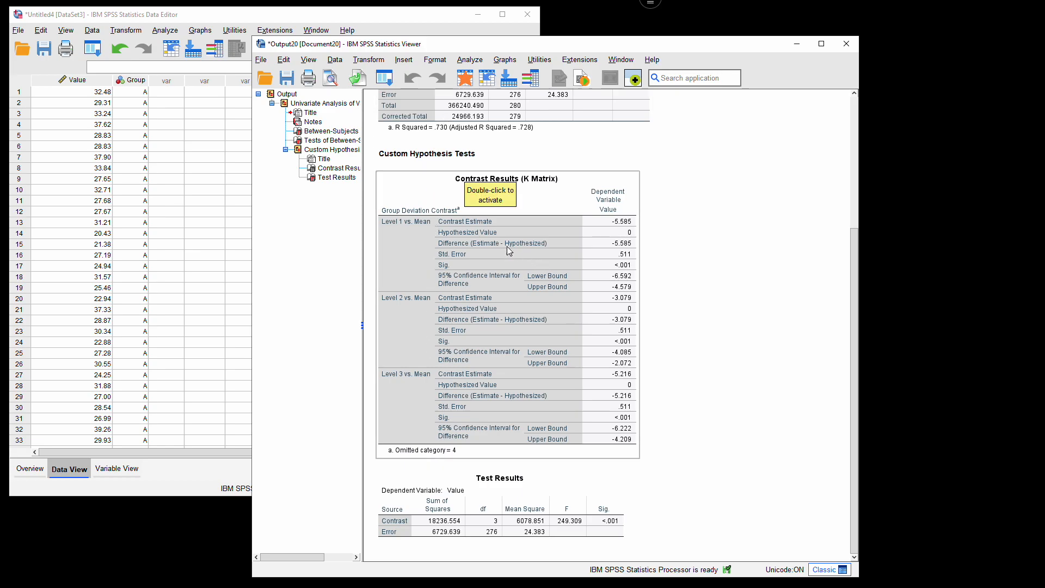
Change the Group contrast in the univariate model to Simple, rerun the analysis and show its contrast results
left_click(442, 60)
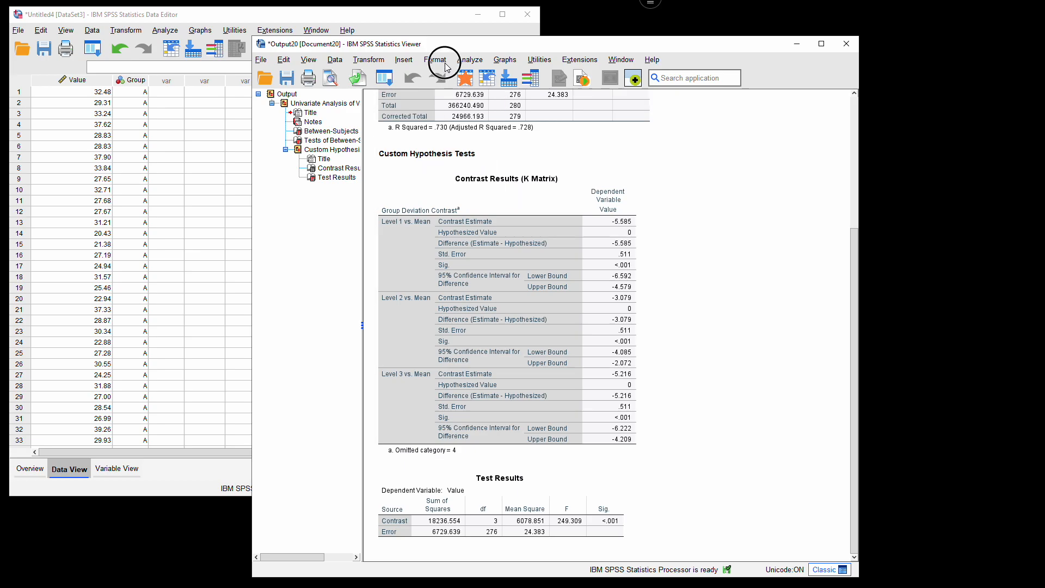
mouse_move(469, 61)
mouse_move(525, 164)
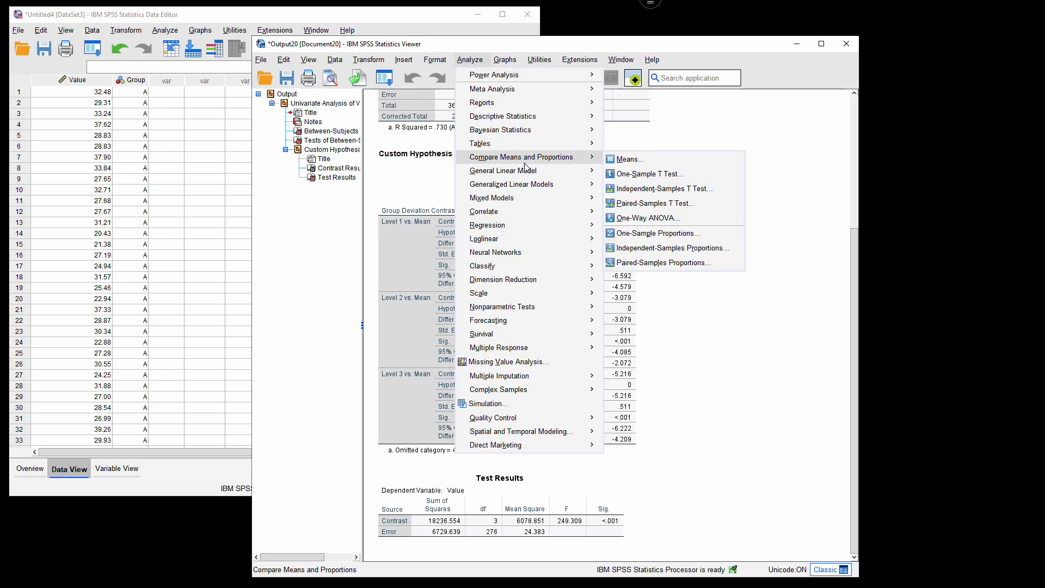
left_click(633, 172)
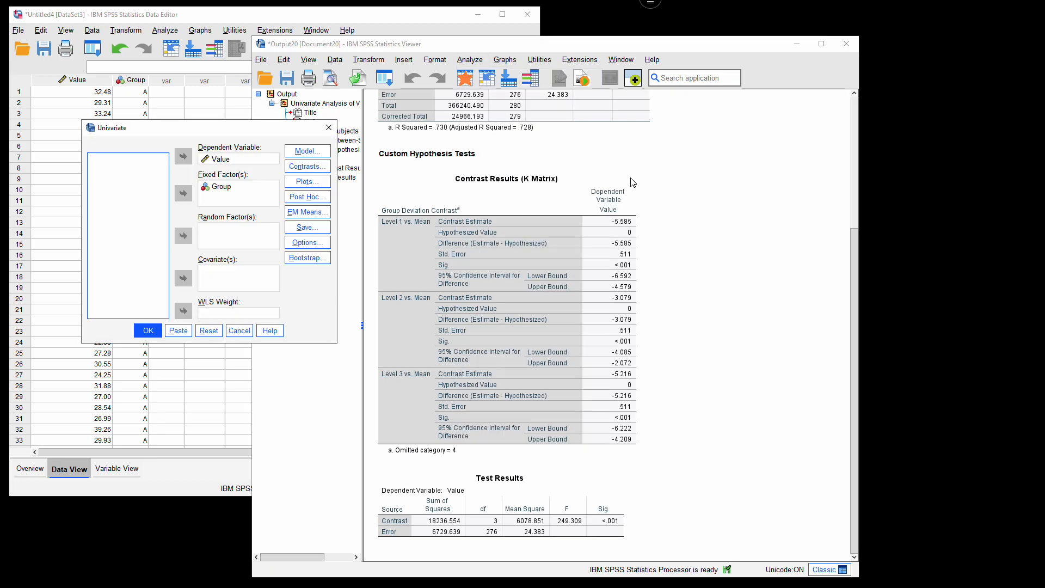
left_click(304, 173)
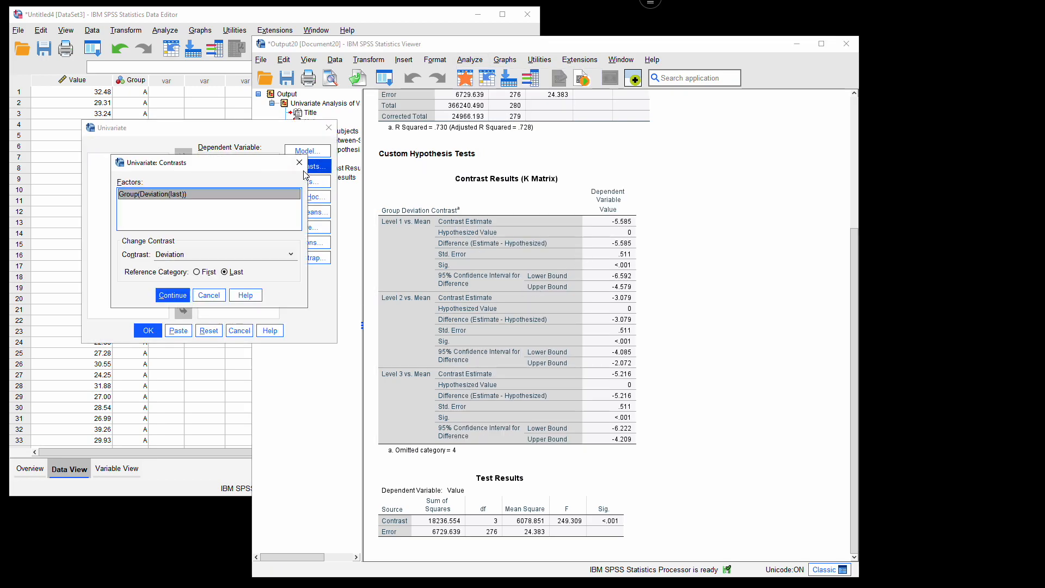
left_click(199, 255)
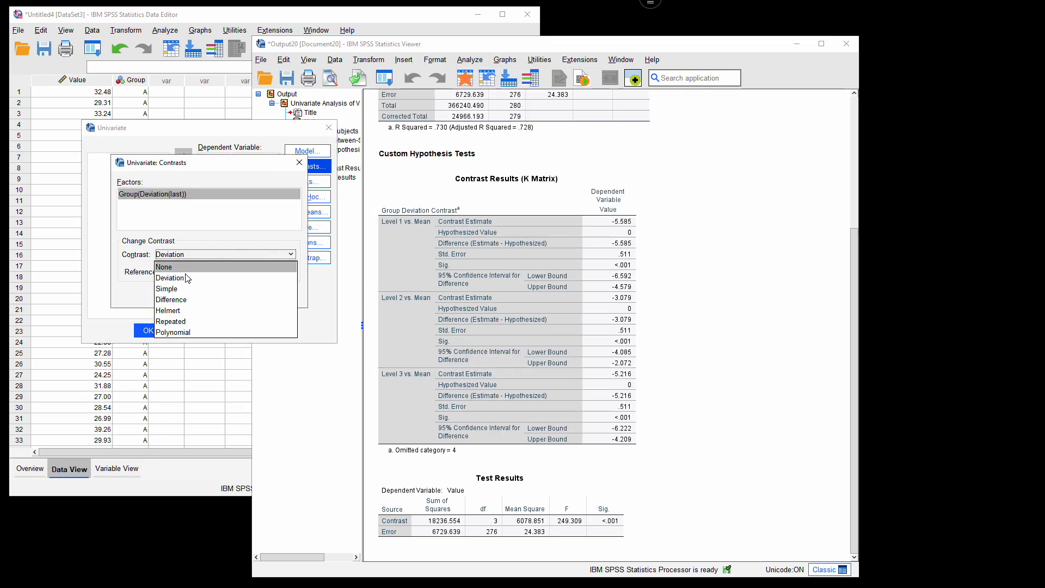
left_click(172, 289)
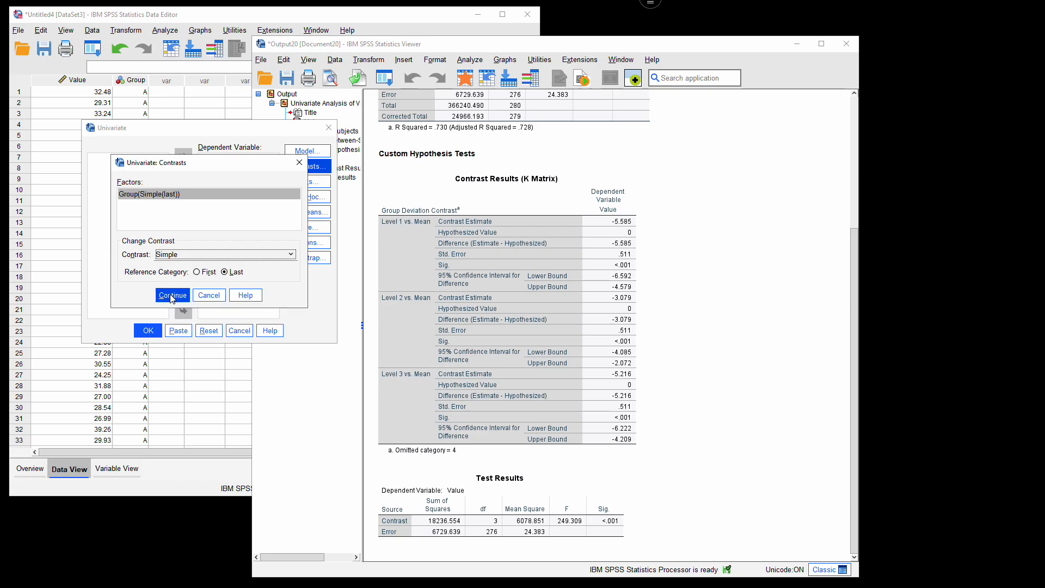
left_click(172, 297)
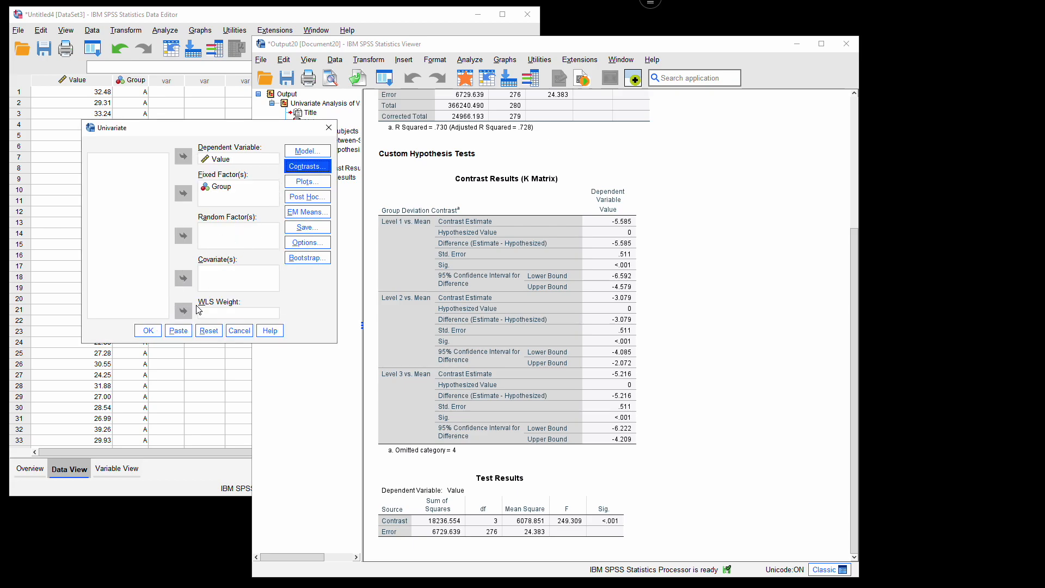
left_click(148, 330)
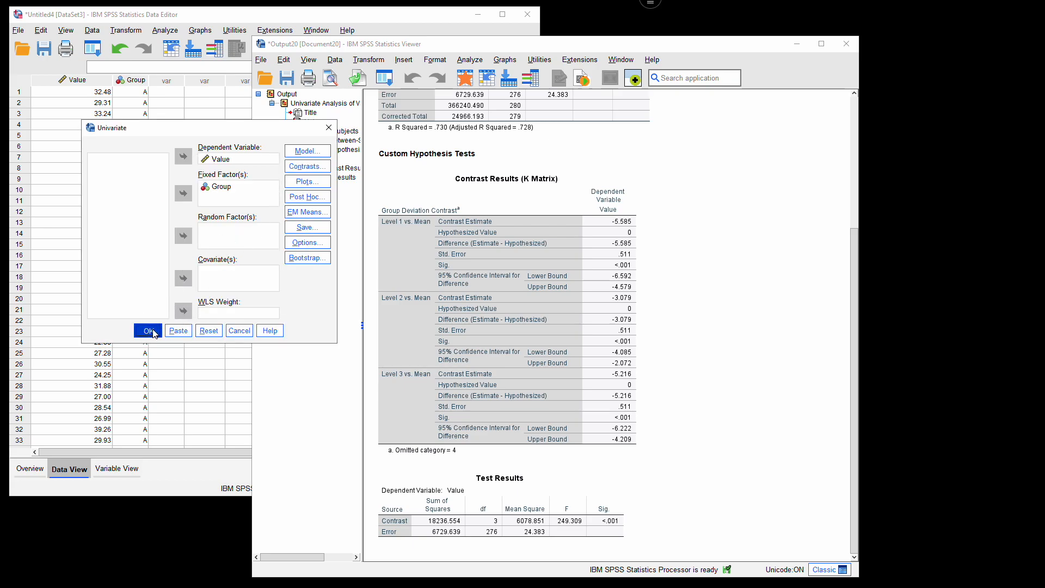
scroll(511, 291, "down", 5)
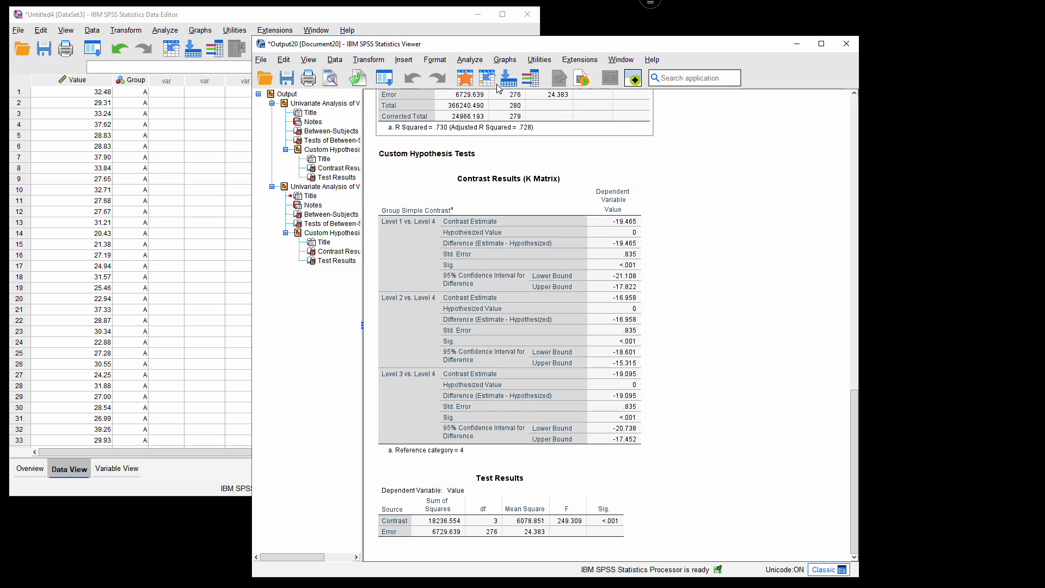
Create a simple error bar chart of Value by Group, summarizing groups of cases with the 95% confidence interval for the mean
left_click(504, 59)
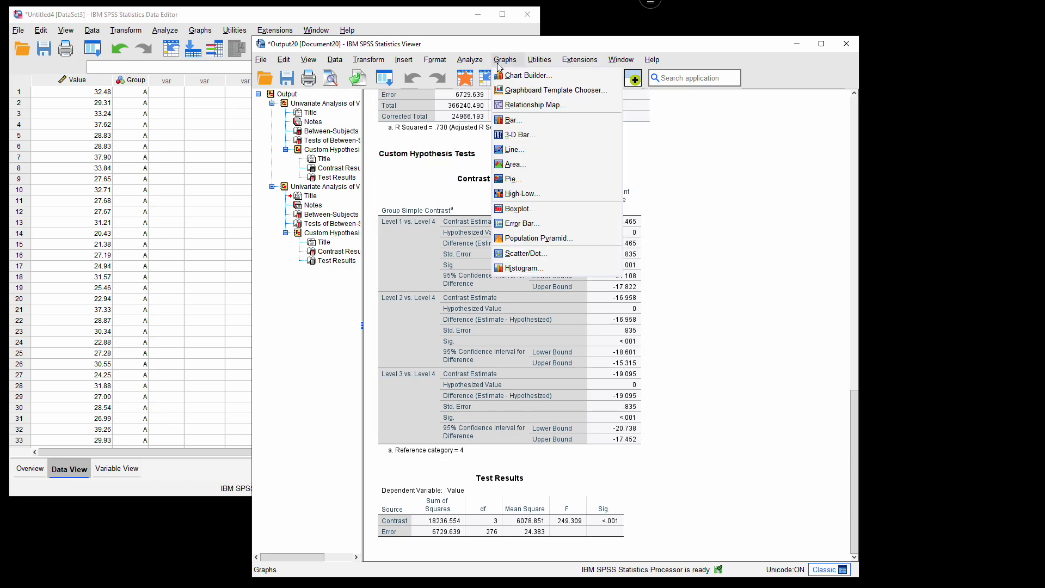
left_click(521, 224)
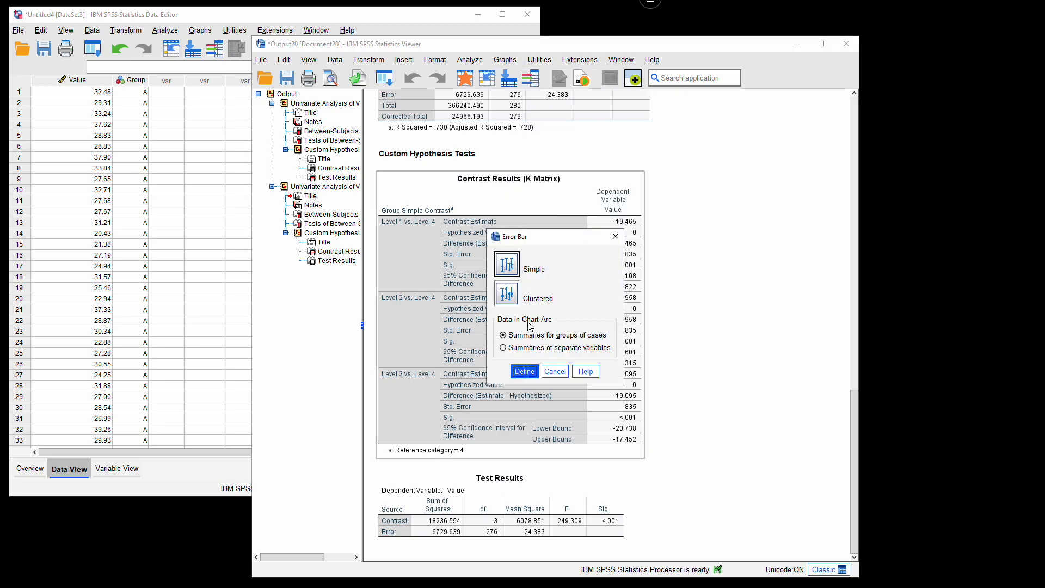
left_click(523, 370)
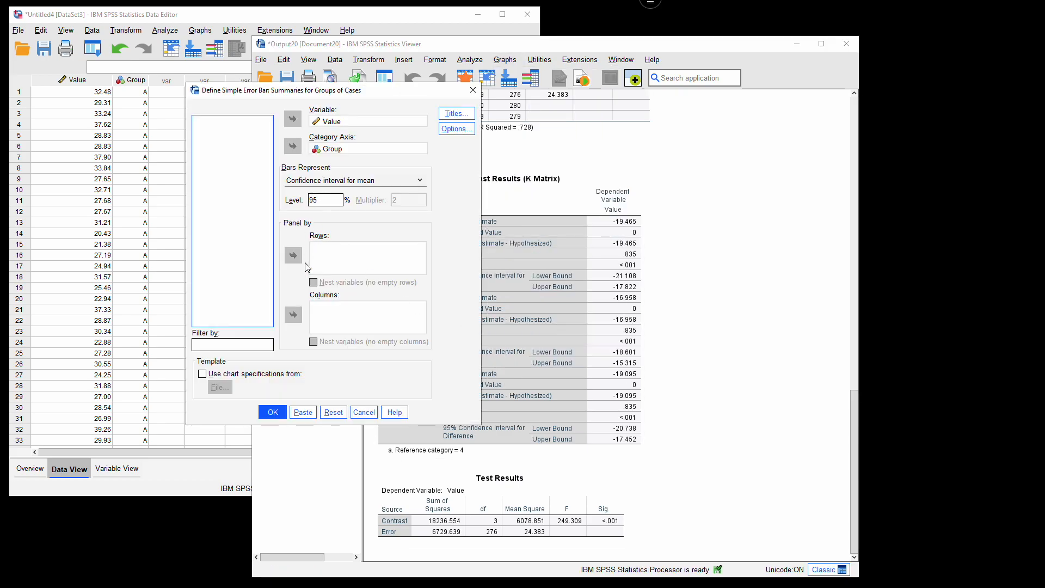
left_click(272, 413)
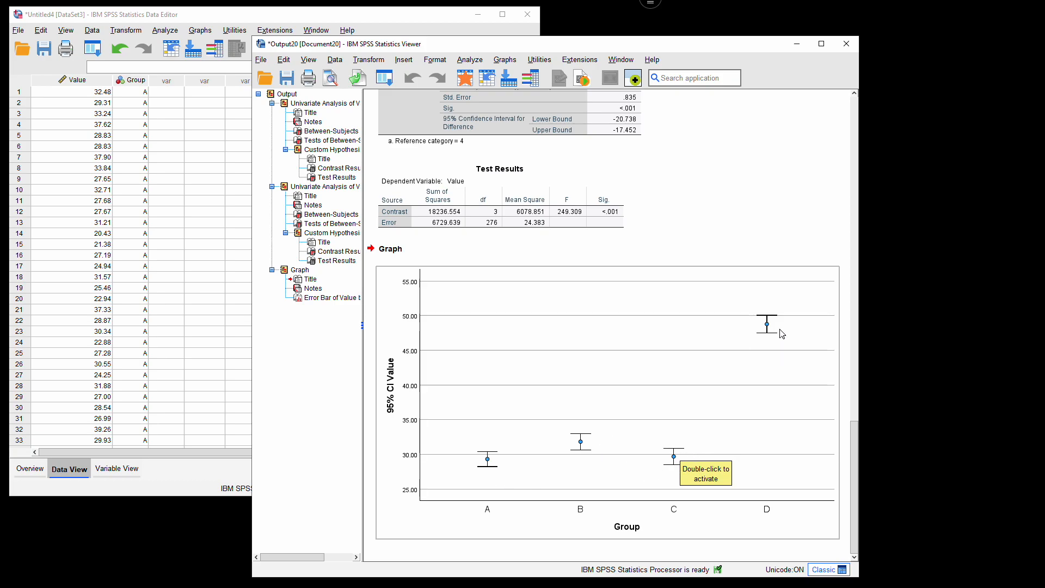
Open the One-Way ANOVA contrasts for Value by Group and remove all four existing coefficients
left_click(467, 61)
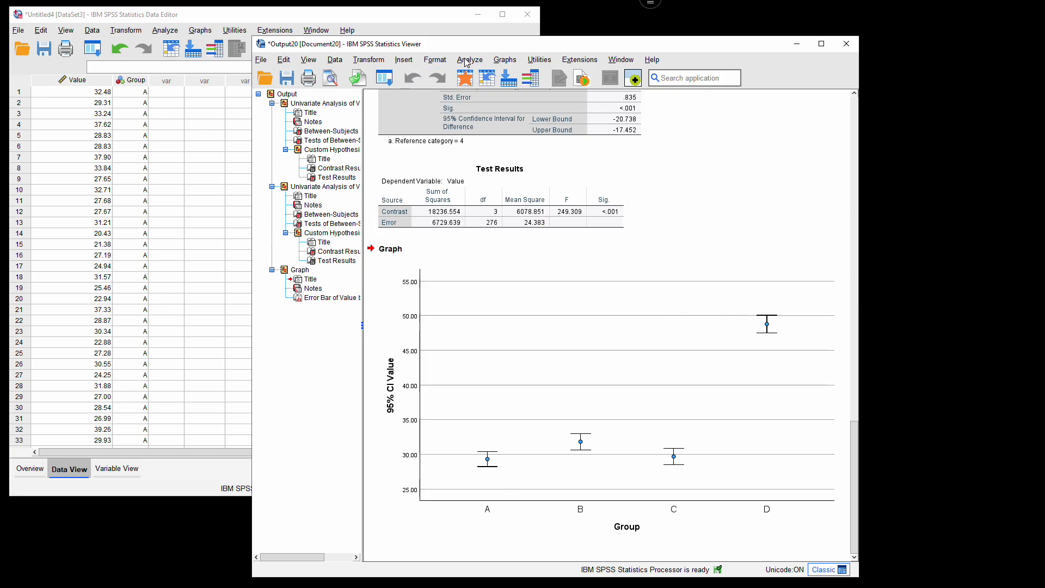
mouse_move(506, 172)
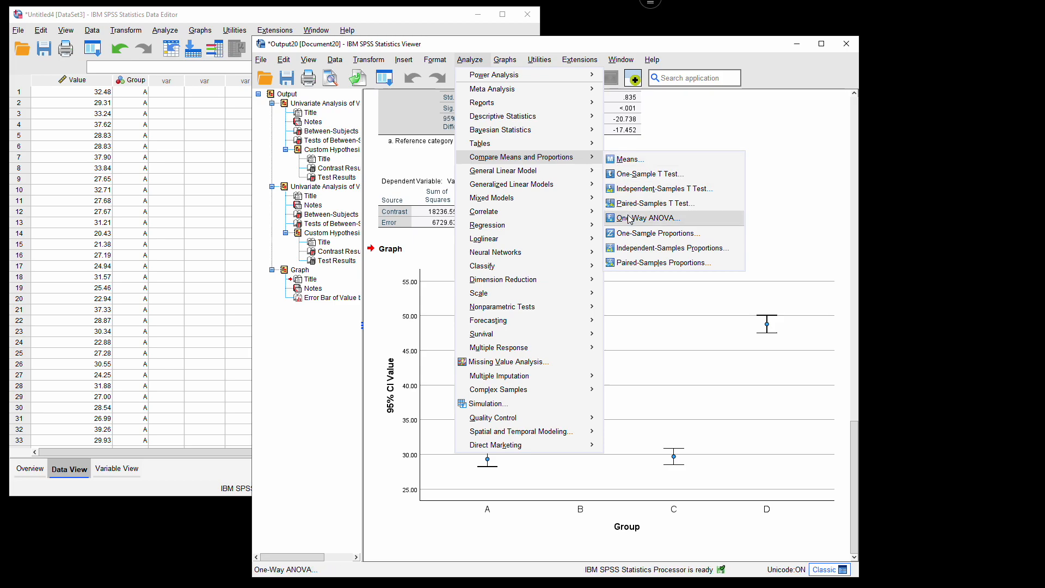
left_click(630, 219)
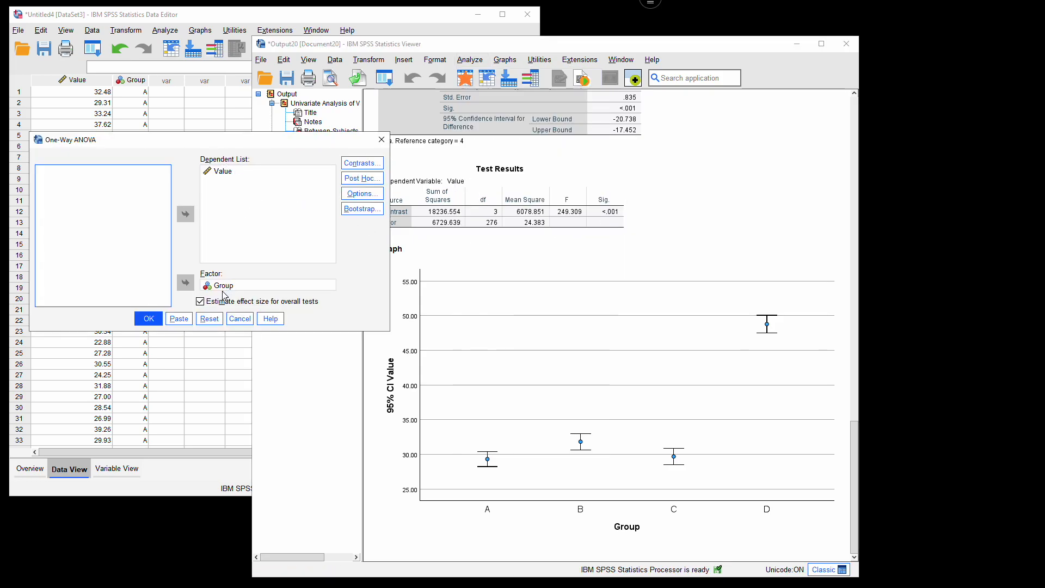
left_click(359, 163)
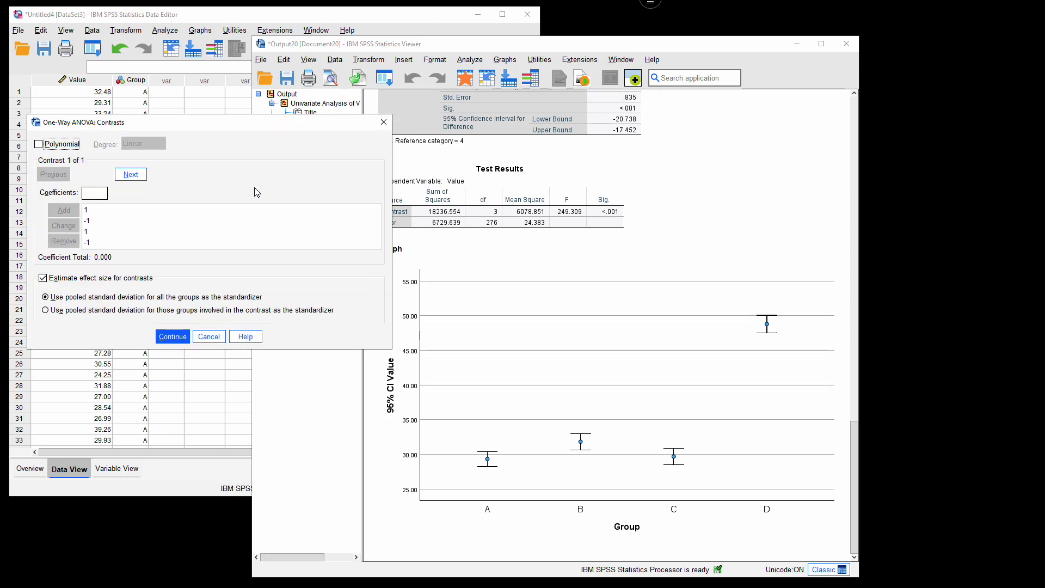
left_click(105, 210)
left_click(64, 241)
left_click(97, 212)
left_click(65, 241)
left_click(90, 211)
left_click(74, 243)
left_click(93, 211)
left_click(75, 241)
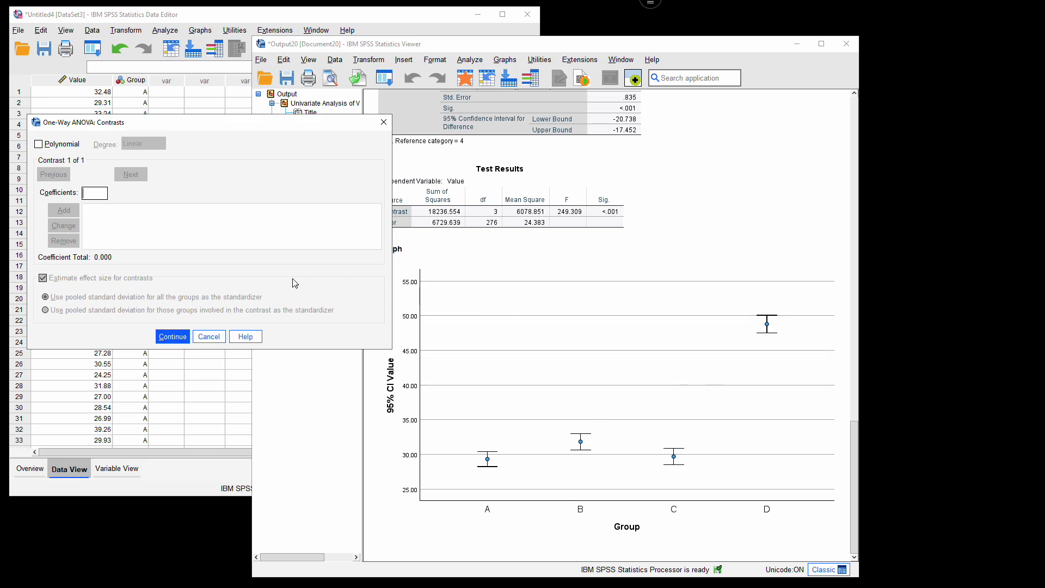
Define a One-Way ANOVA contrast with the coefficients 1, -1, 1 and -1 for groups A to D
left_click(95, 193)
type("1")
left_click(74, 212)
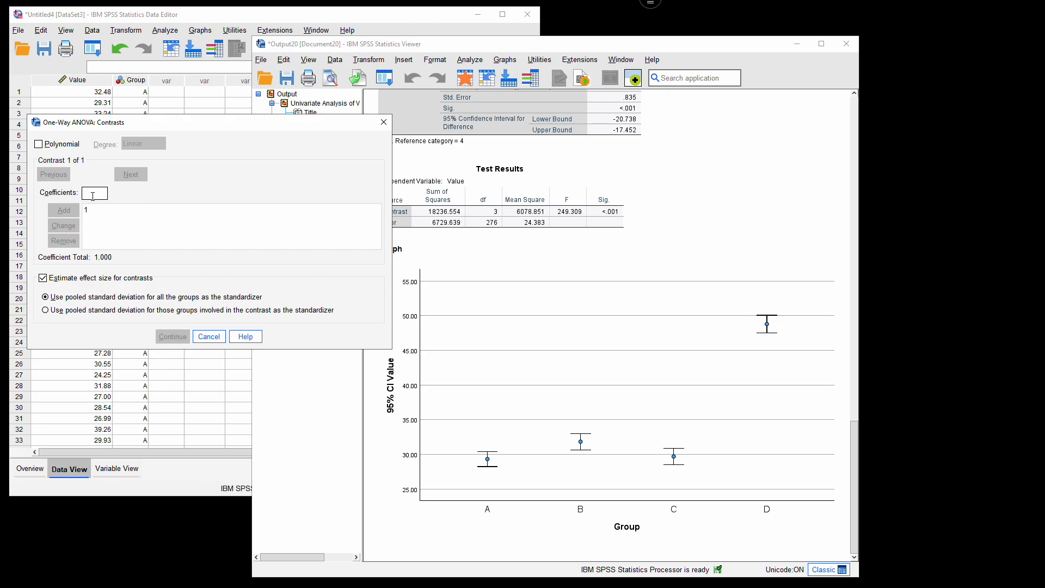
type("-1")
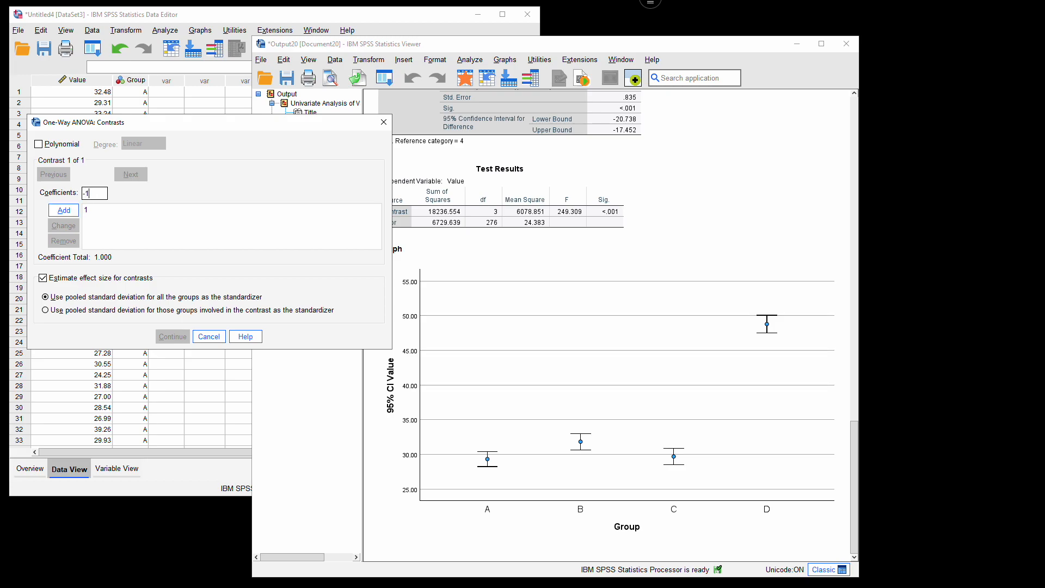
left_click(51, 210)
type("1")
left_click(63, 210)
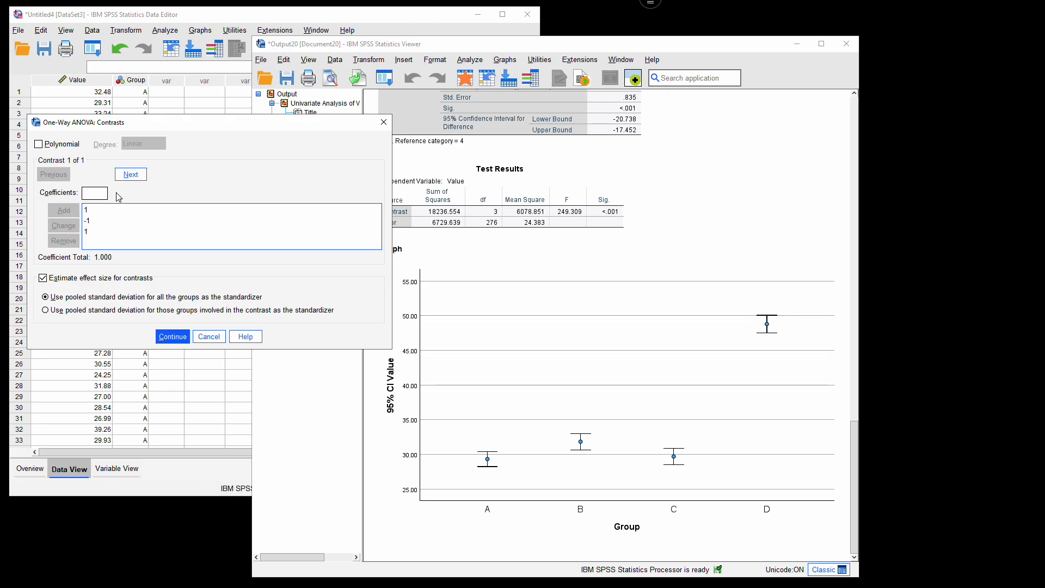
type("-1")
left_click(63, 210)
left_click(171, 337)
Run the One-Way ANOVA without post hoc tests or optional statistics and review the contrast tests in the output
left_click(362, 178)
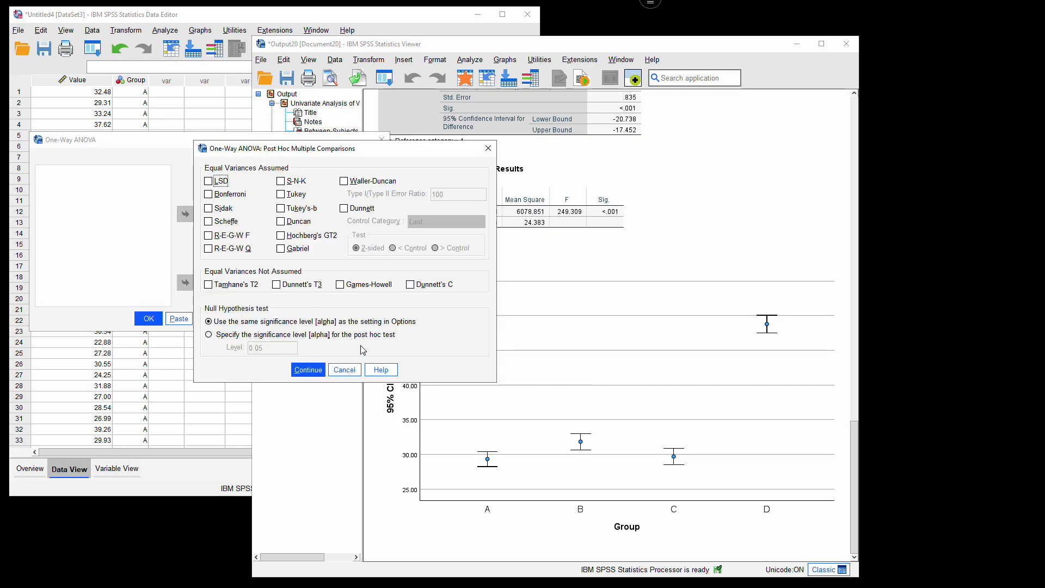
left_click(351, 369)
left_click(361, 194)
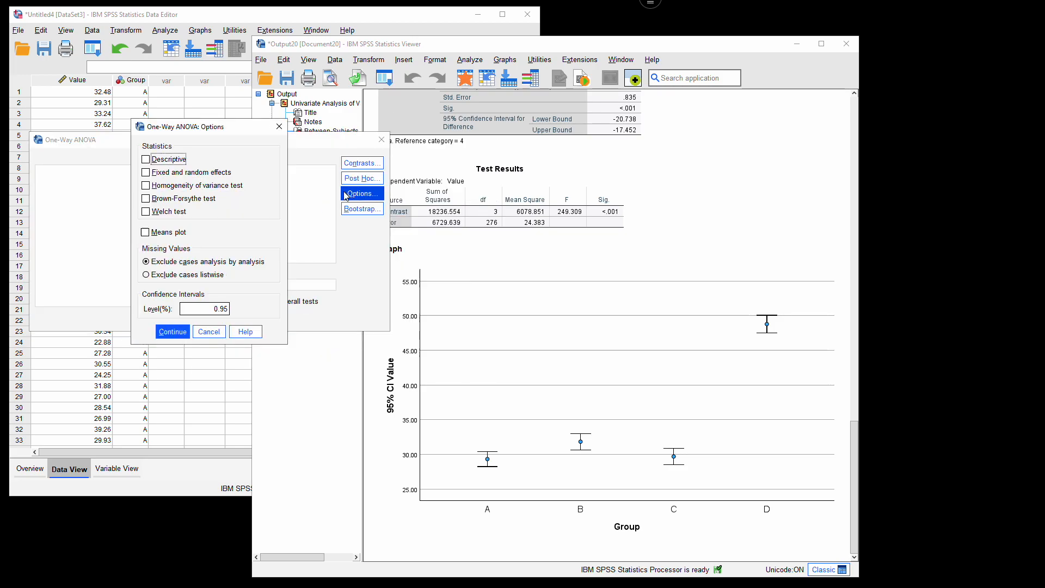
left_click(280, 127)
left_click(150, 318)
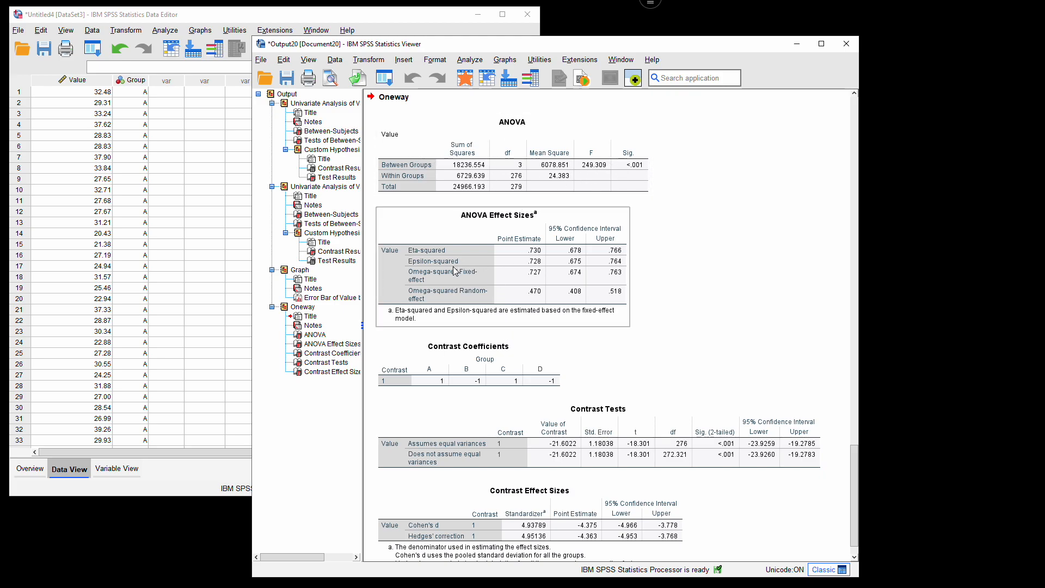
scroll(587, 287, "down", 1)
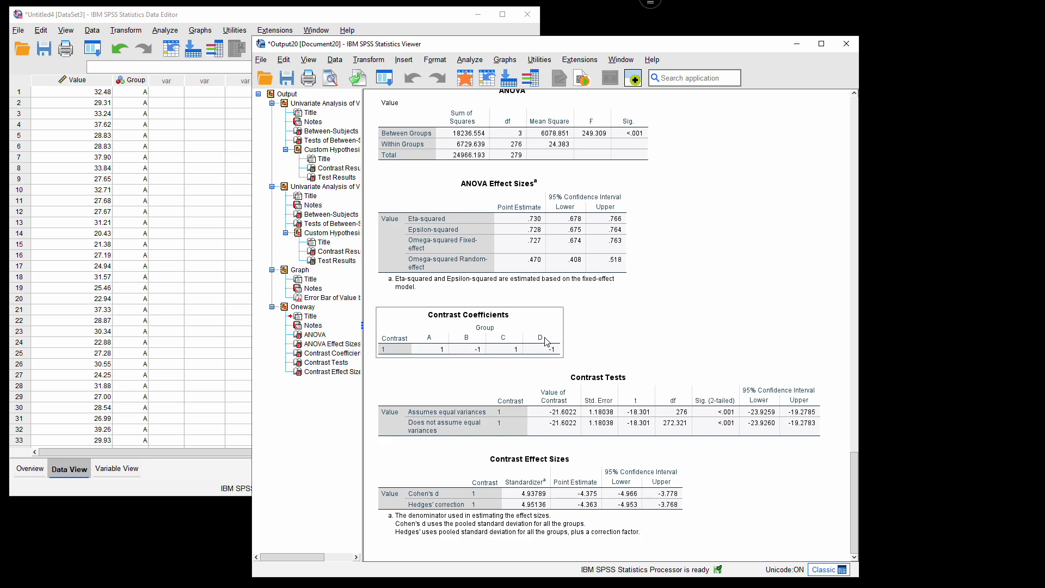
left_click(540, 374)
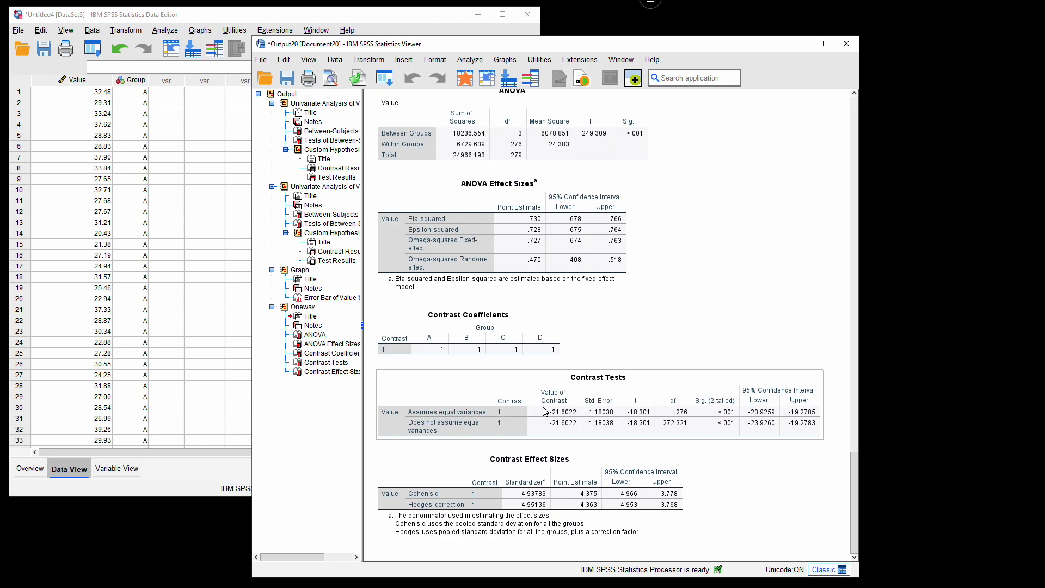
left_click(717, 416)
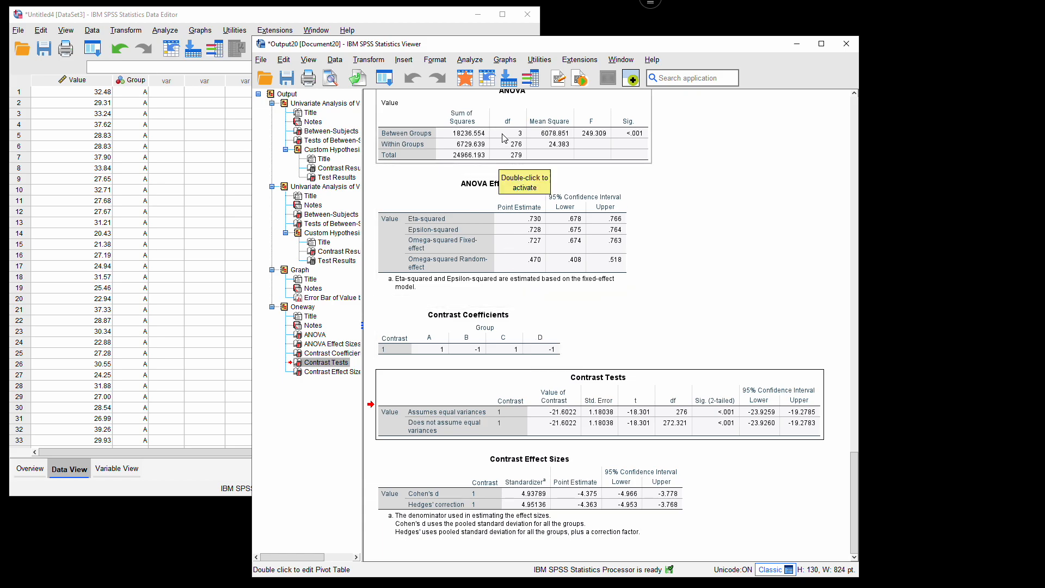
Reopen the One-Way ANOVA contrasts and change the second coefficient, for group B, to 1
left_click(445, 60)
mouse_move(475, 59)
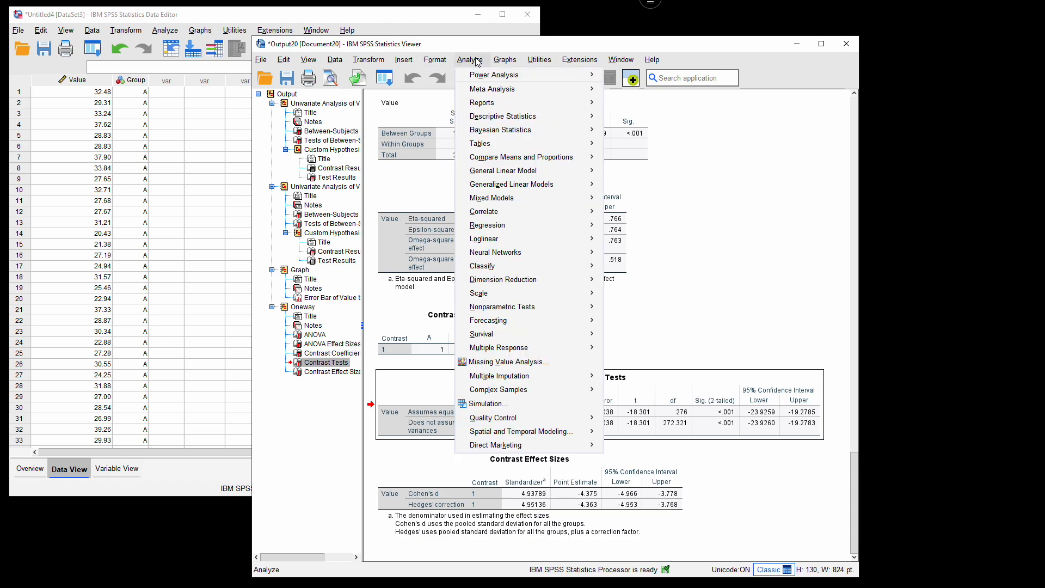
mouse_move(505, 161)
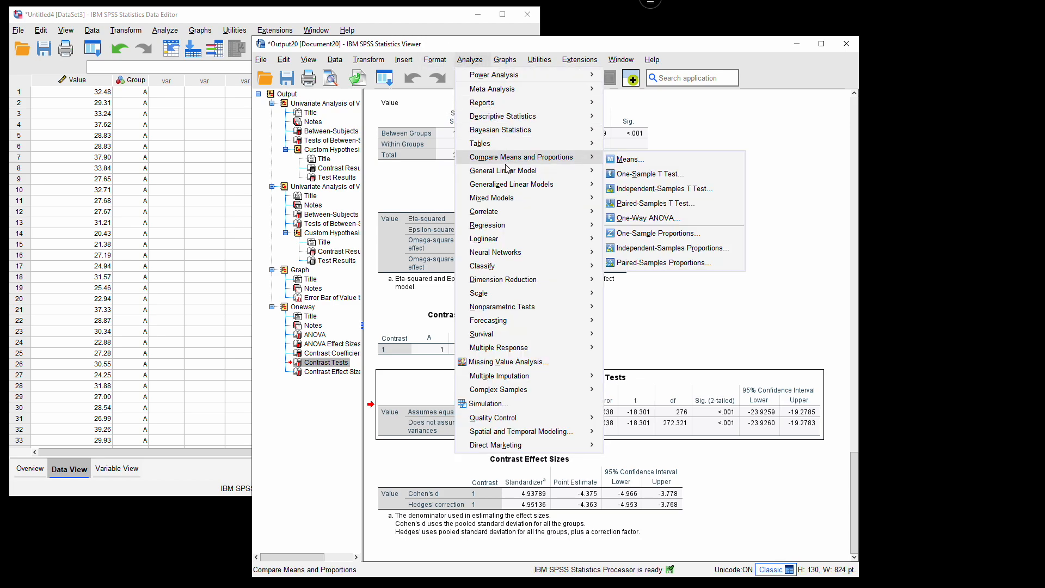
mouse_move(532, 158)
left_click(656, 215)
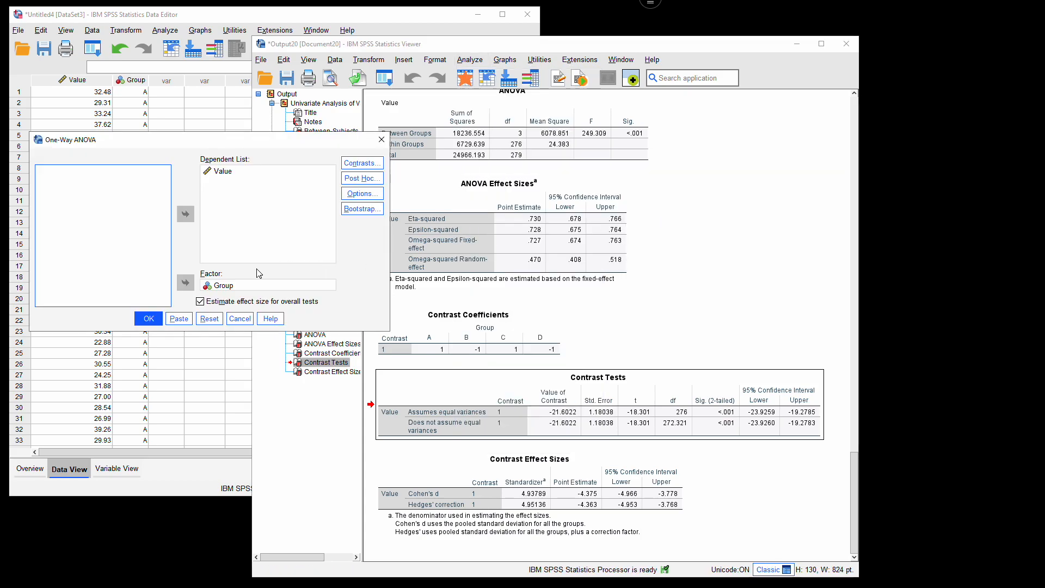
left_click(362, 163)
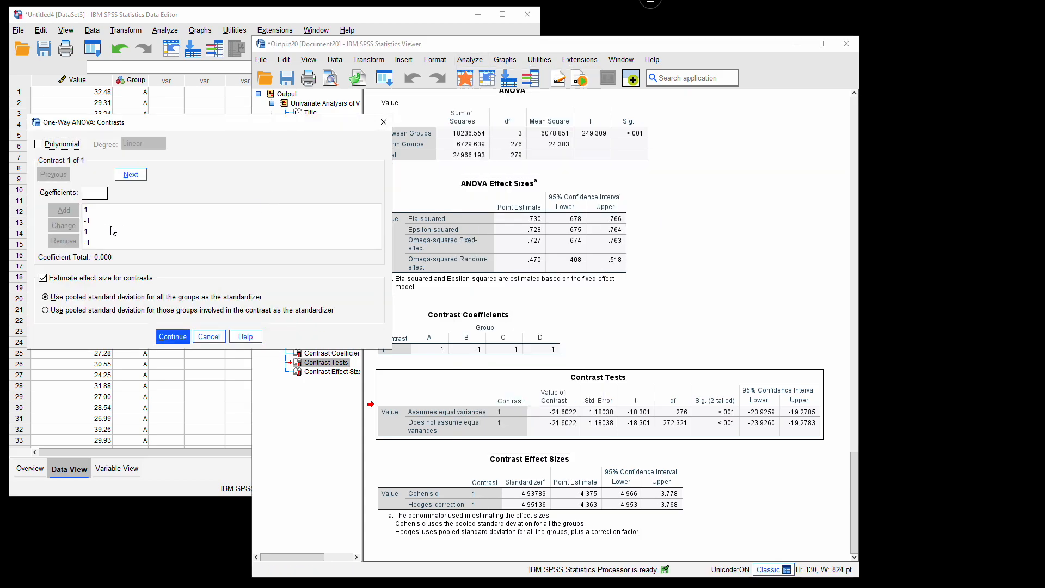
left_click(84, 222)
left_click(89, 194)
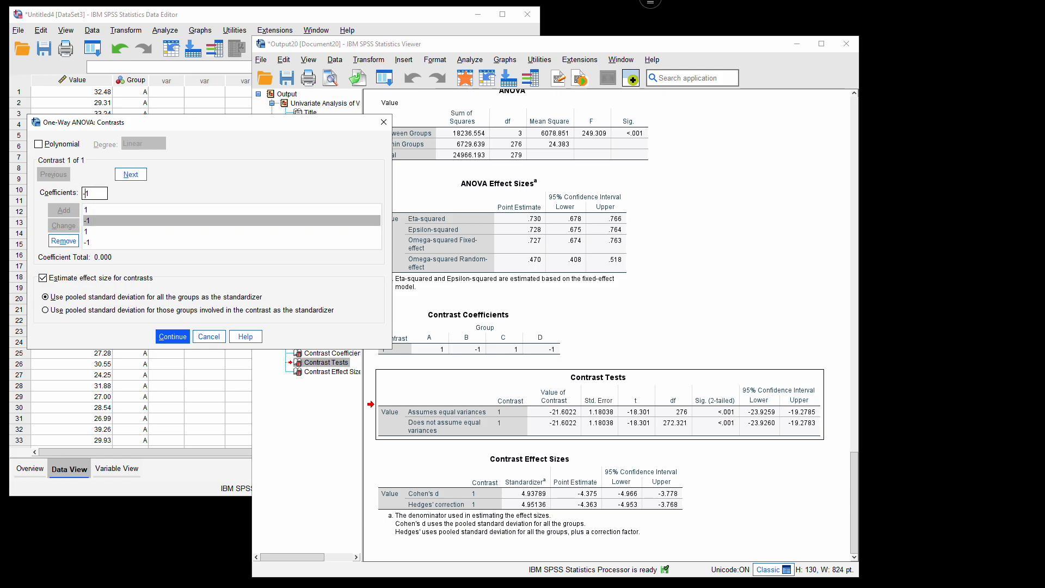
key("BackSpace")
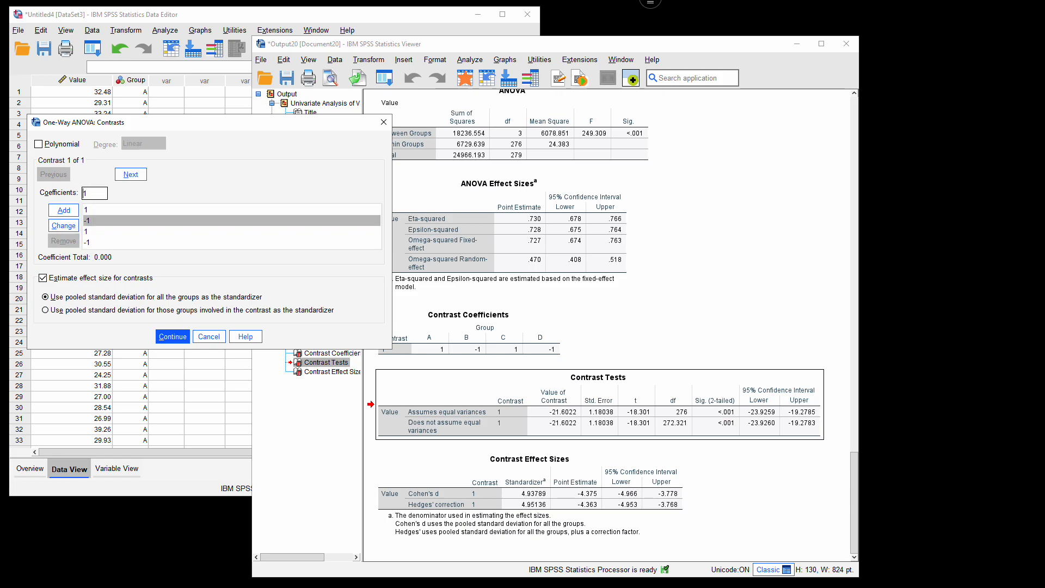
left_click(64, 224)
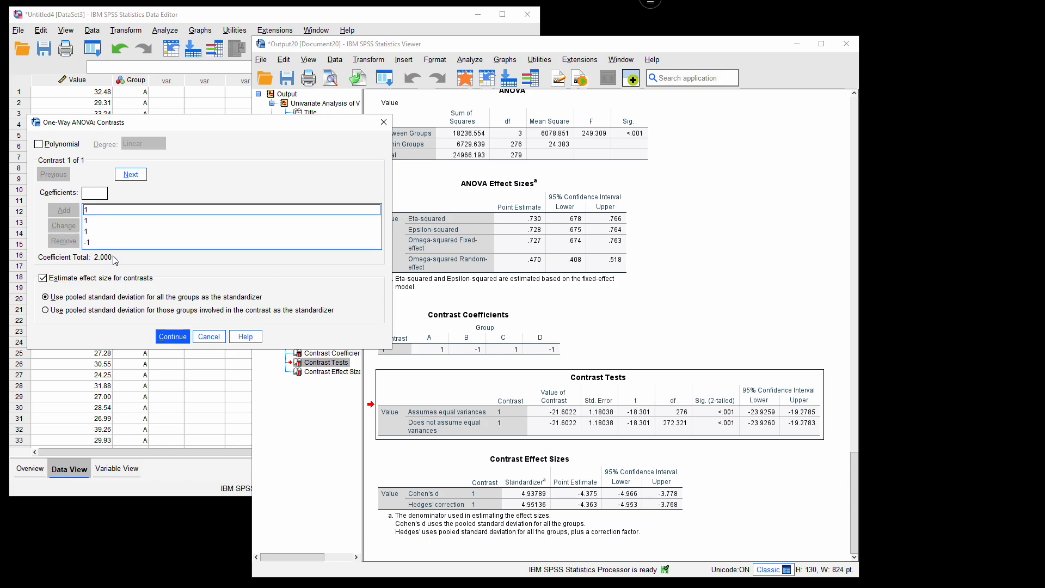
Change the third contrast coefficient, for group C, to -1 and rerun the One-Way ANOVA
left_click(89, 231)
left_click_drag(91, 194, 76, 185)
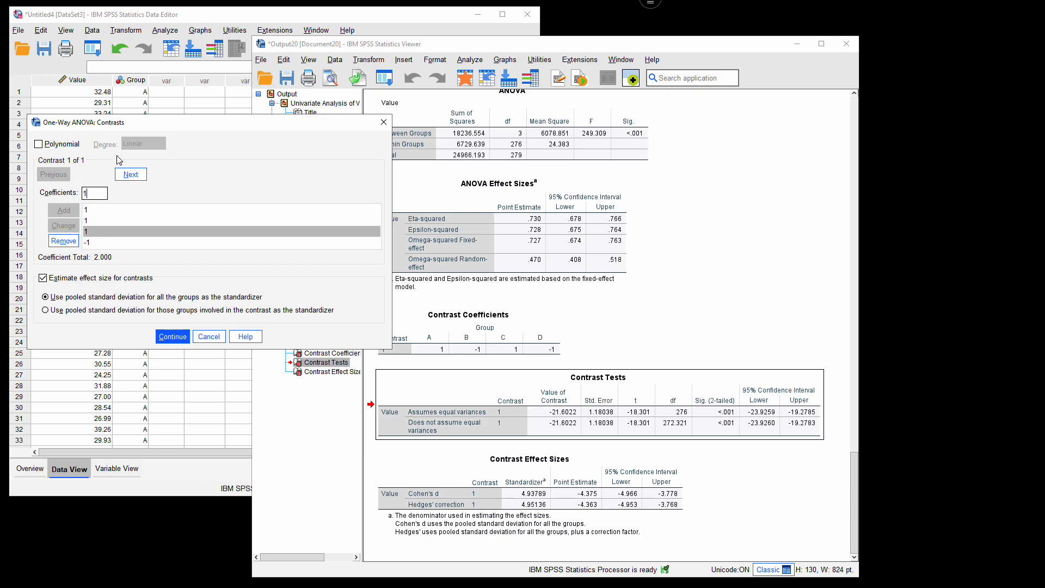
type("-1")
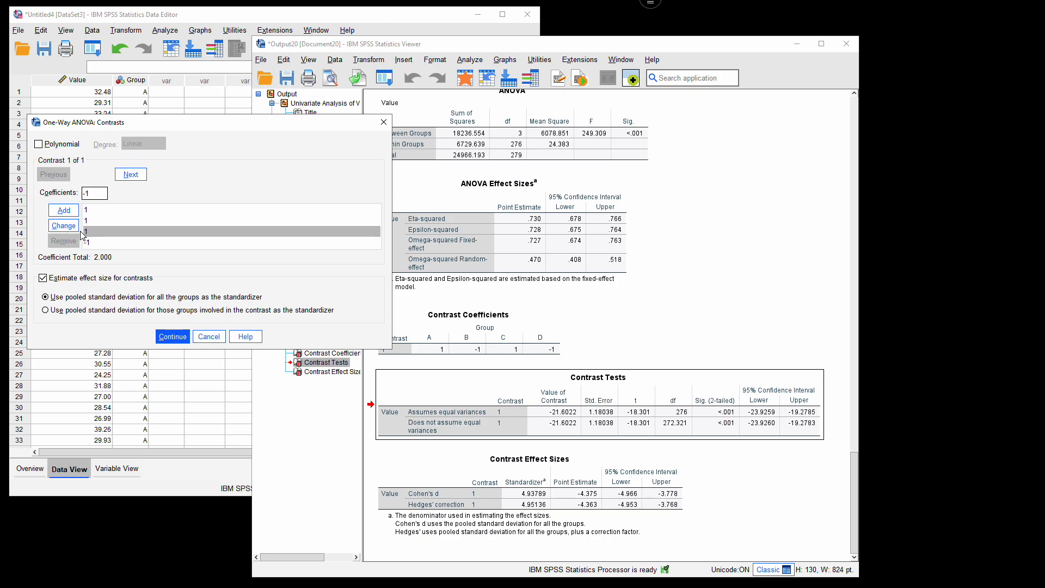
left_click(65, 228)
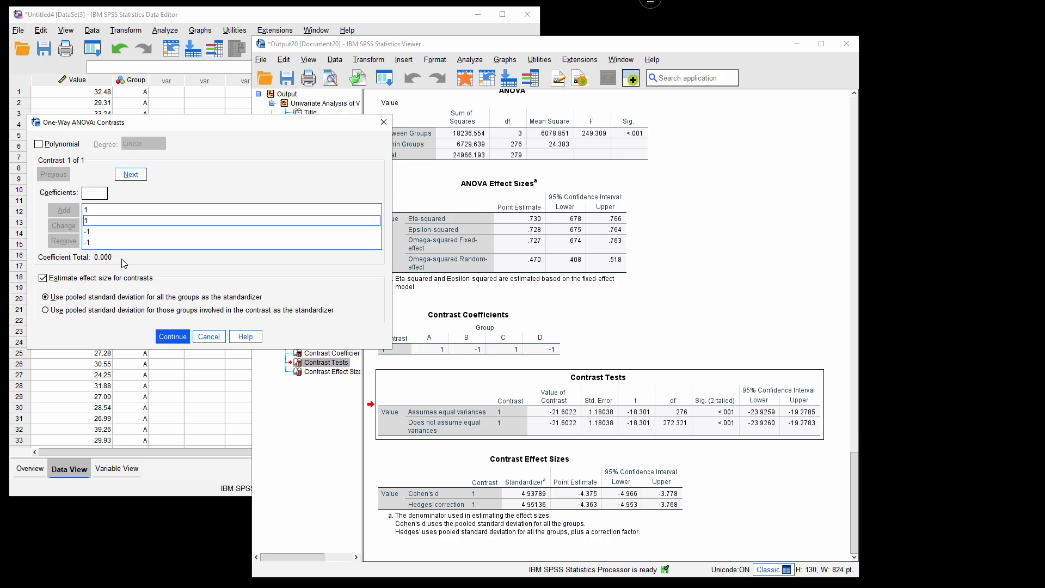
left_click(172, 336)
left_click(156, 322)
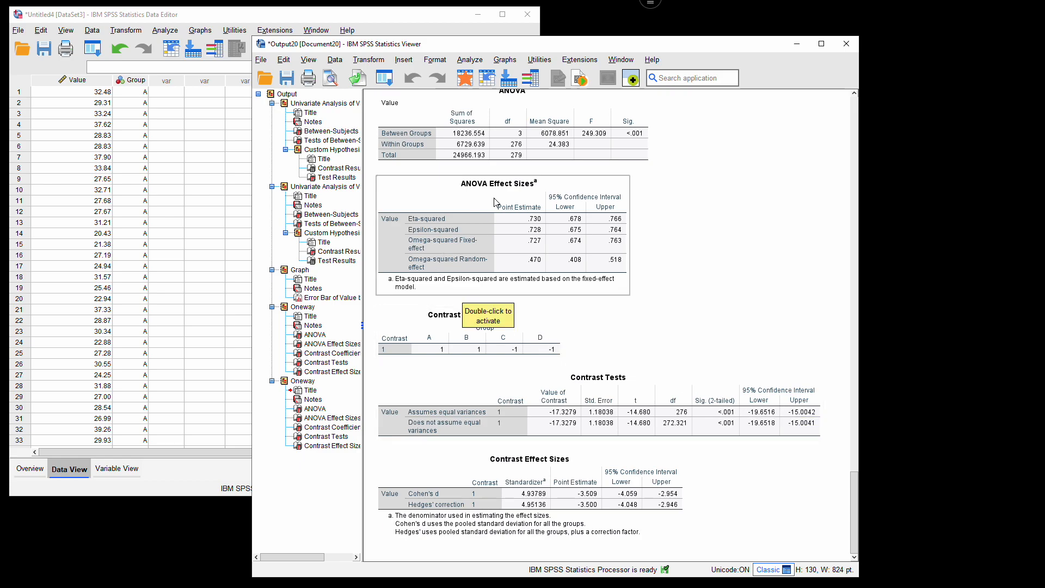
Return to the One-Way ANOVA contrasts and change the third coefficient, for group C, to 1
left_click(484, 59)
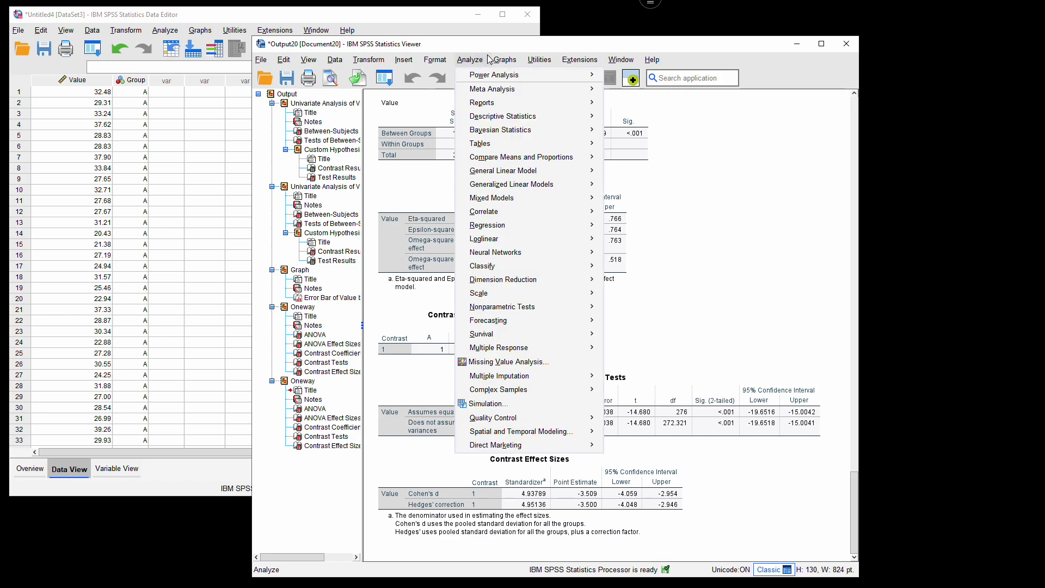
mouse_move(492, 172)
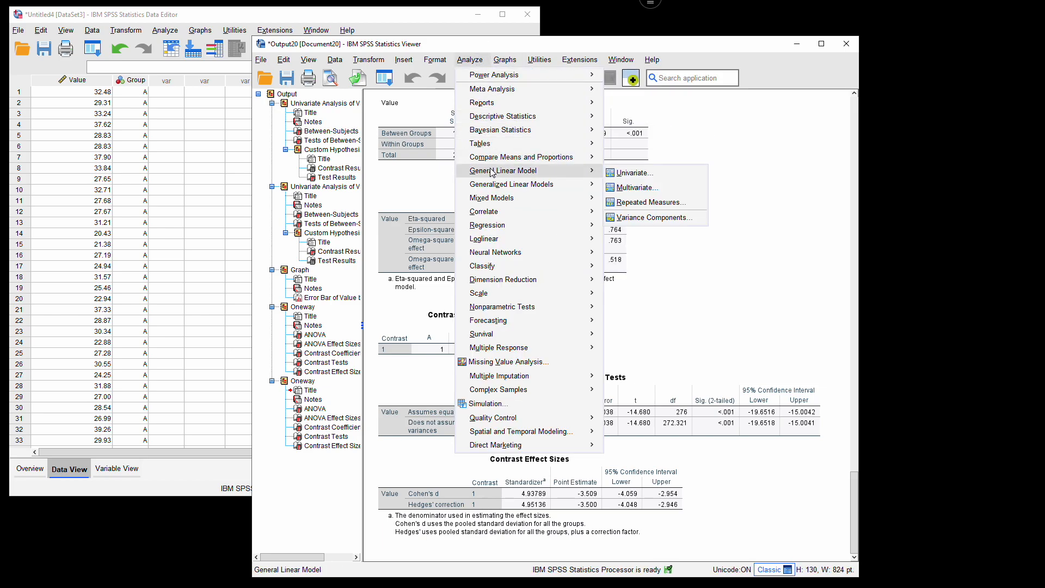
mouse_move(567, 186)
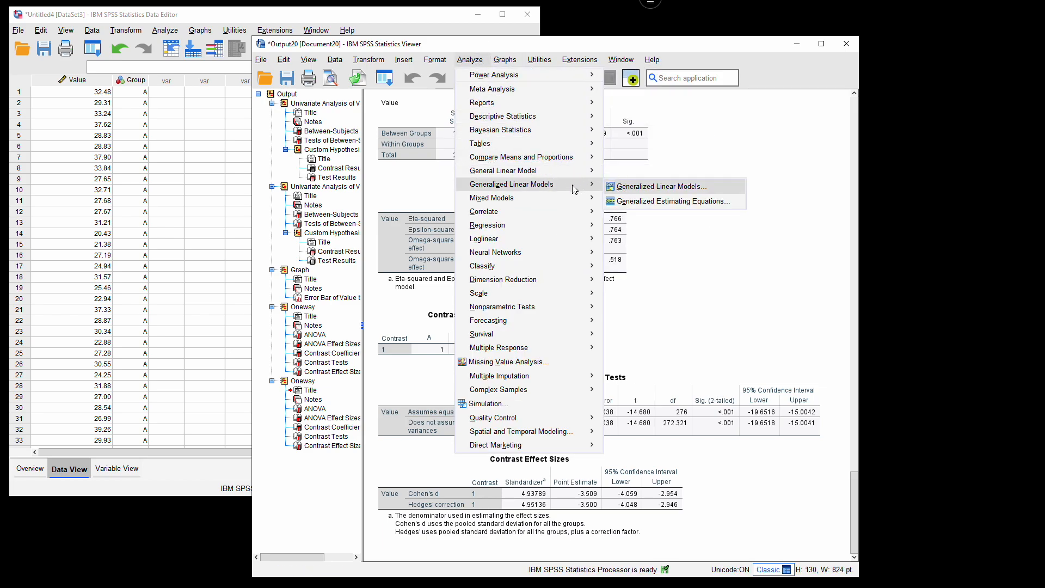
mouse_move(566, 159)
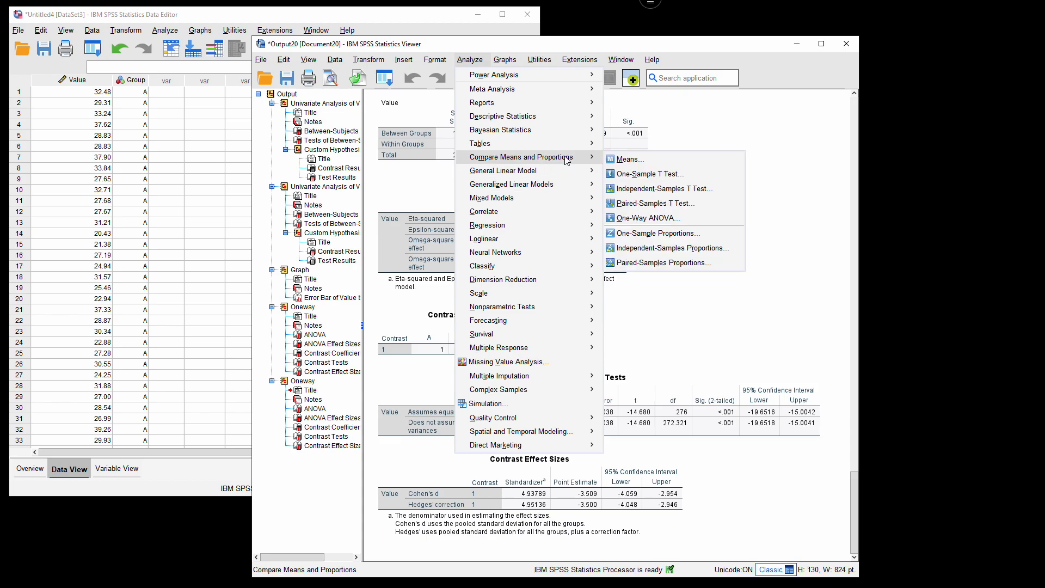
left_click(630, 218)
left_click(361, 164)
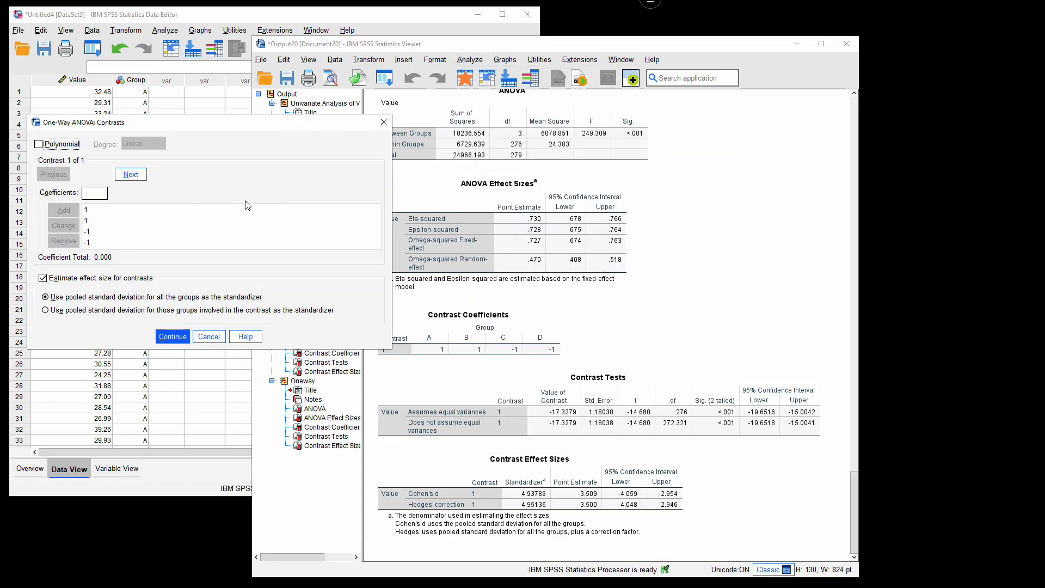
left_click(89, 231)
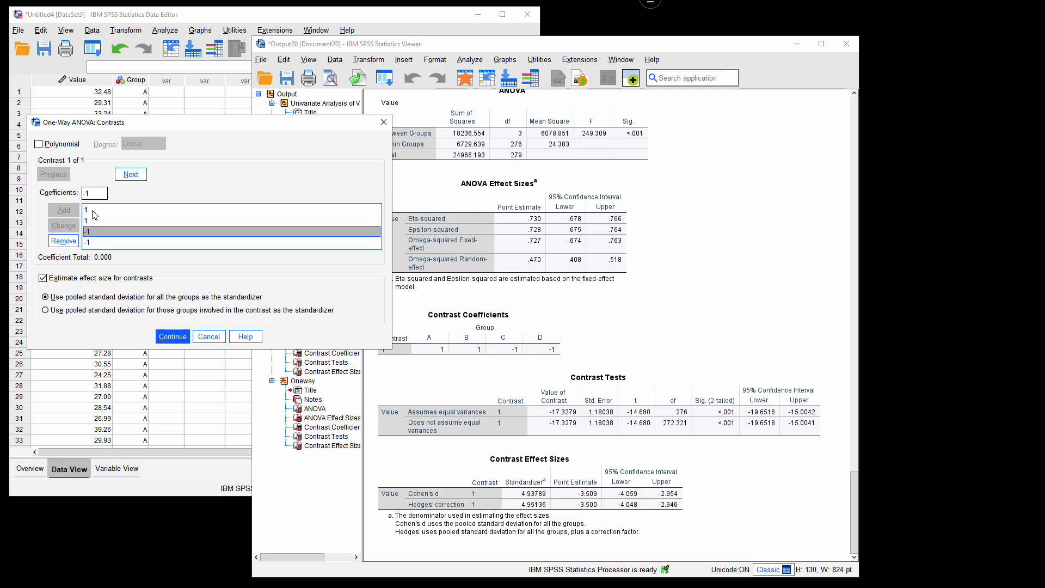
left_click(94, 194)
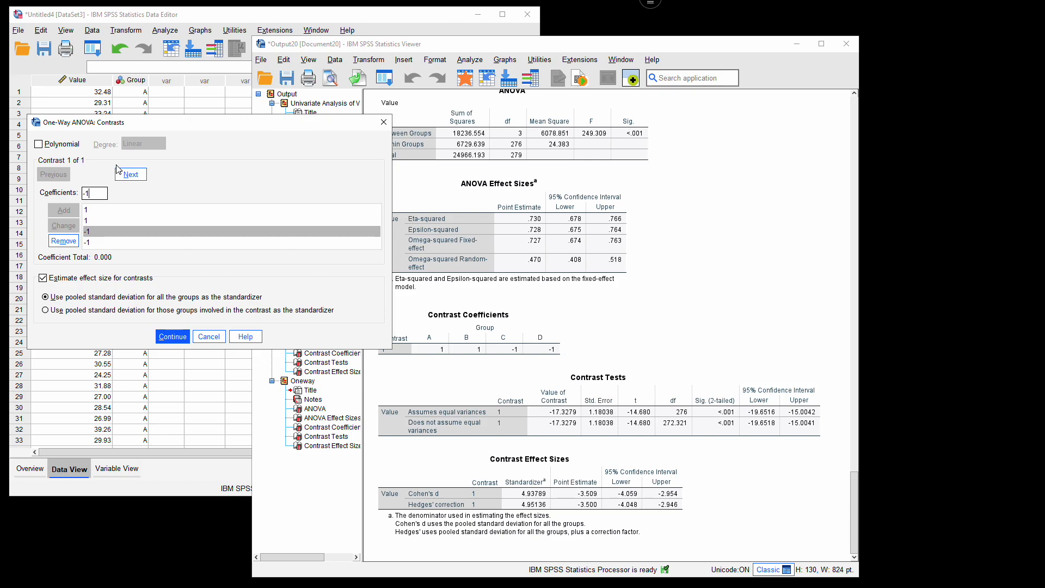
key("BackSpace")
key("BackSpace")
type("1")
left_click(64, 225)
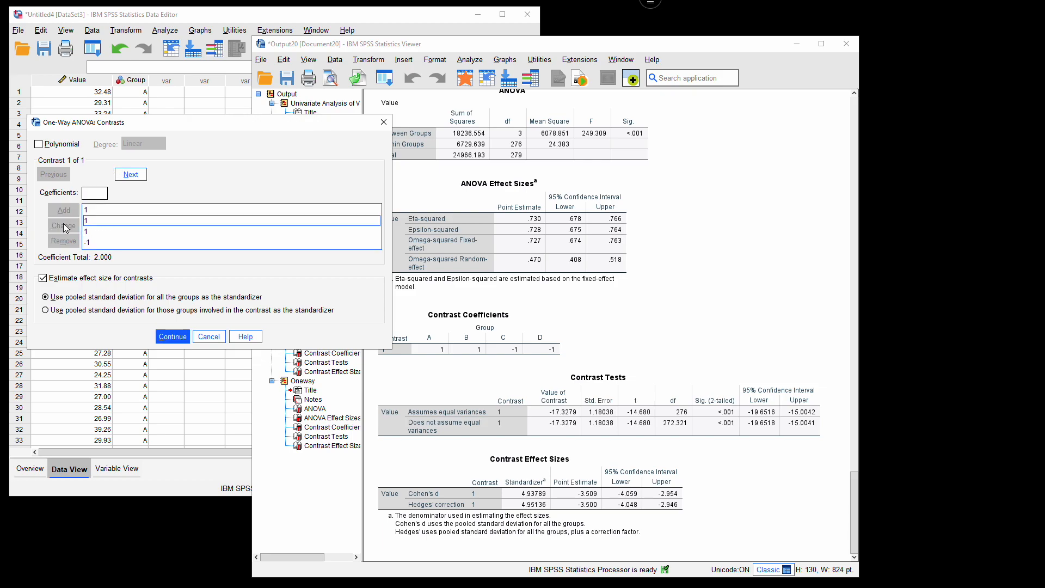
Change the first contrast coefficient, for group A, to -1, rerun the One-Way ANOVA and review the contrast output
left_click(88, 210)
left_click(92, 191)
type("-1")
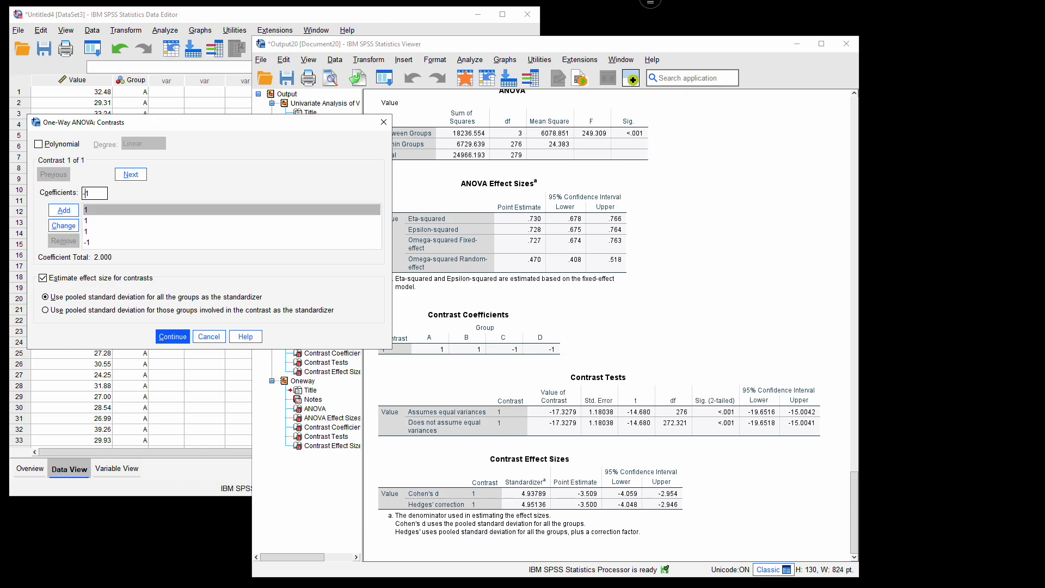
left_click(64, 226)
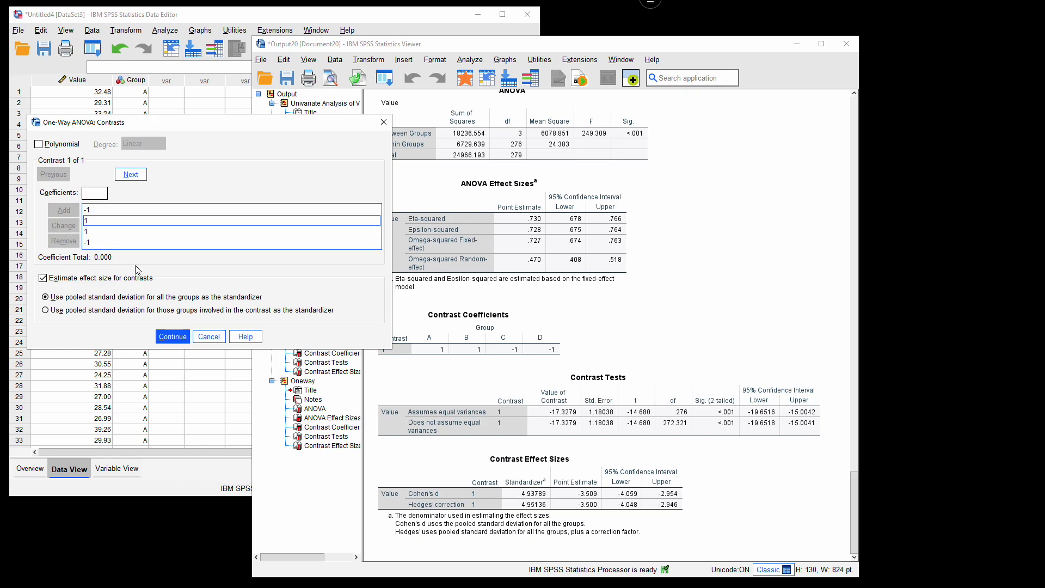
left_click(167, 336)
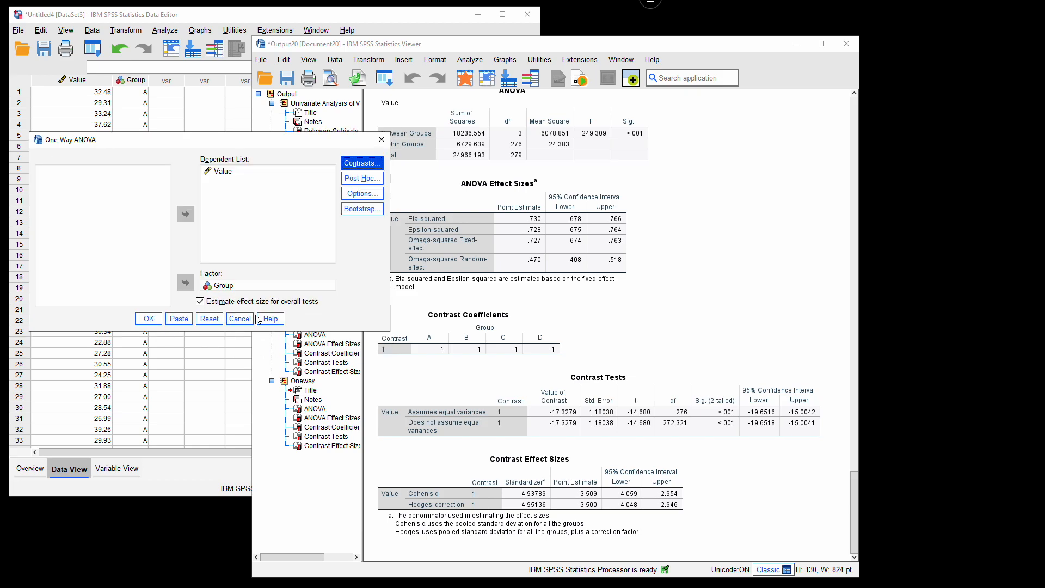
left_click(149, 319)
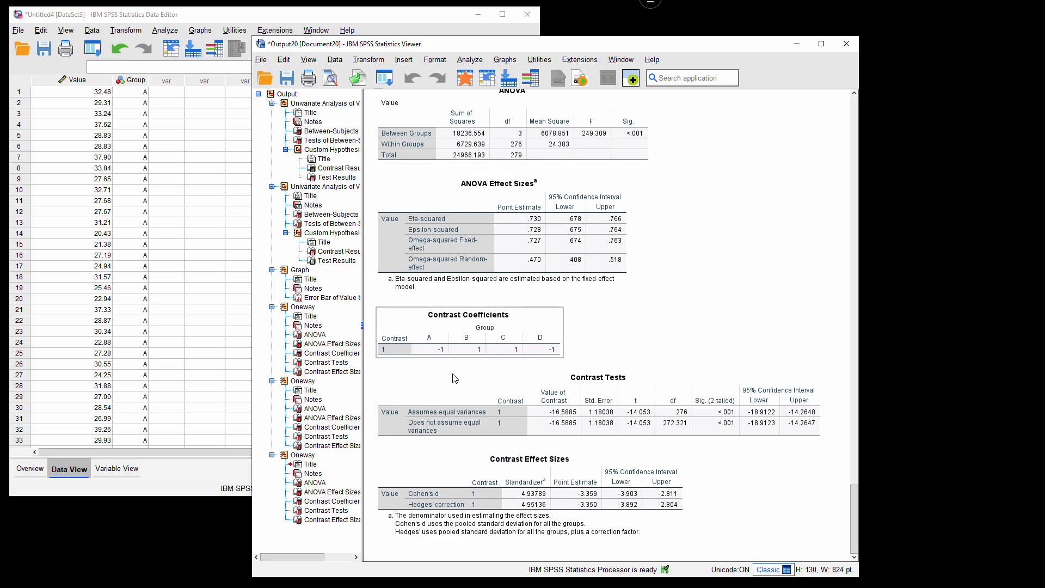
scroll(432, 381, "up", 3)
scroll(435, 422, "down", 3)
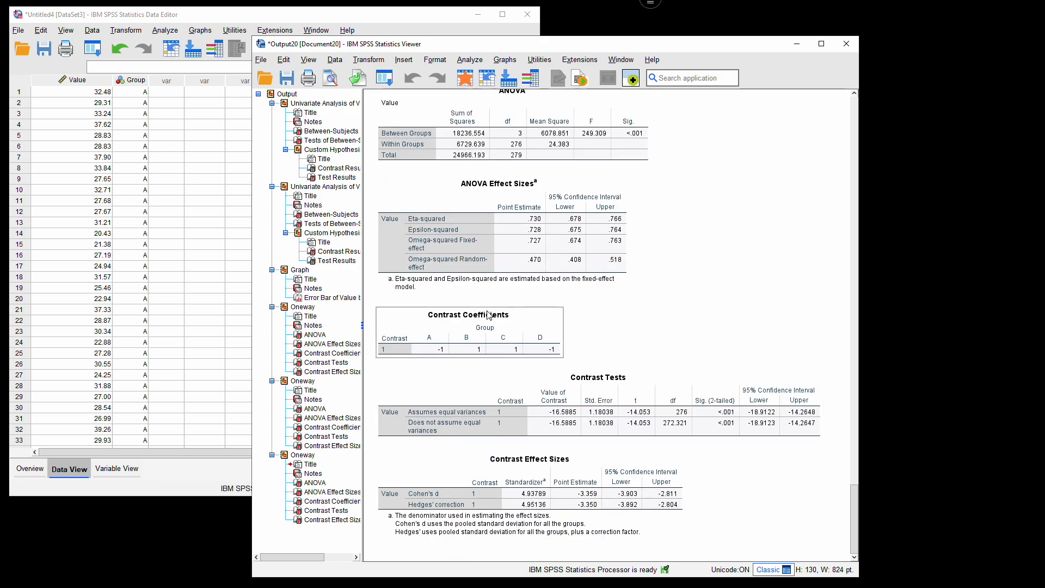